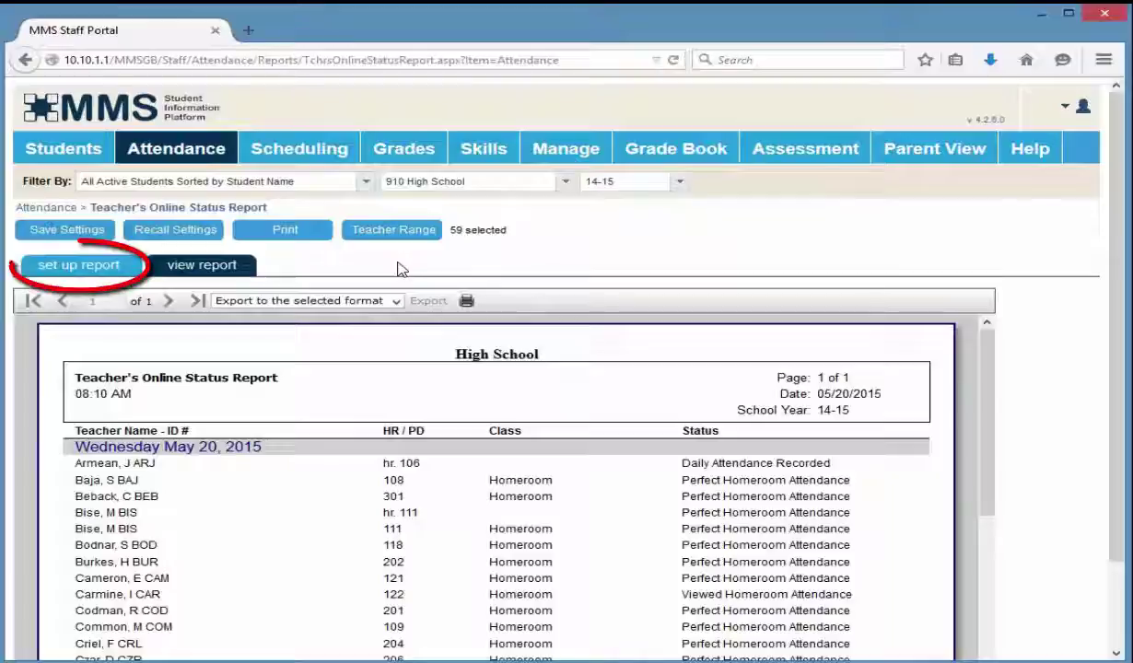
# Limit the homeroom attendance report to teachers who have not submitted data, excluding viewed and perfect attendance, and generate it
pyautogui.click(92, 267)
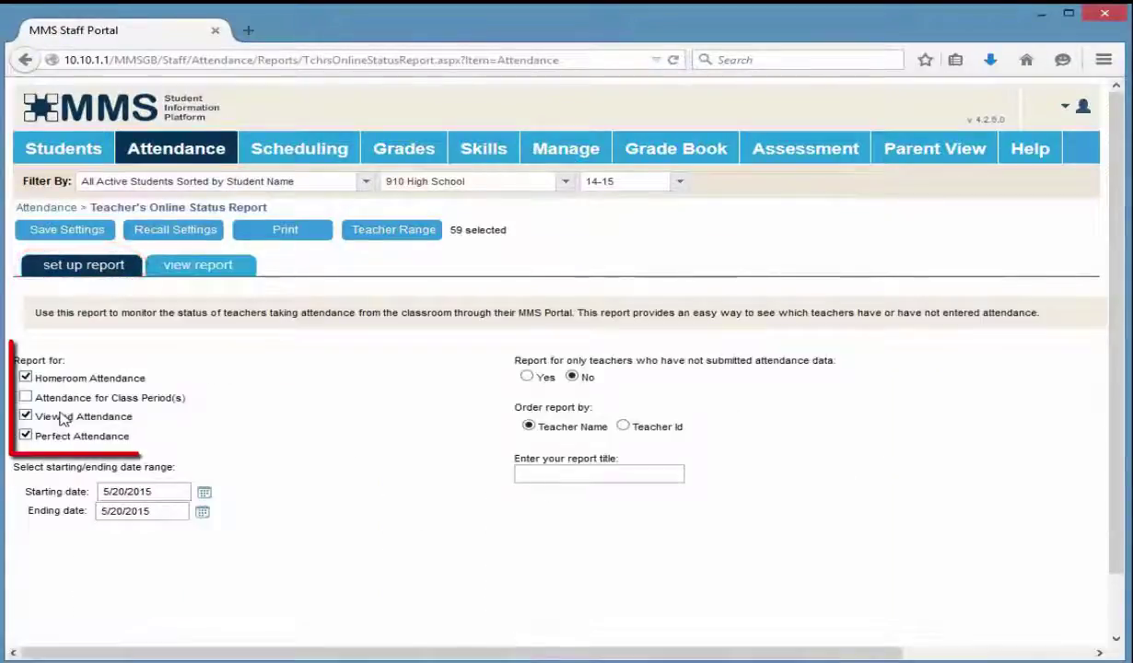
pyautogui.click(64, 415)
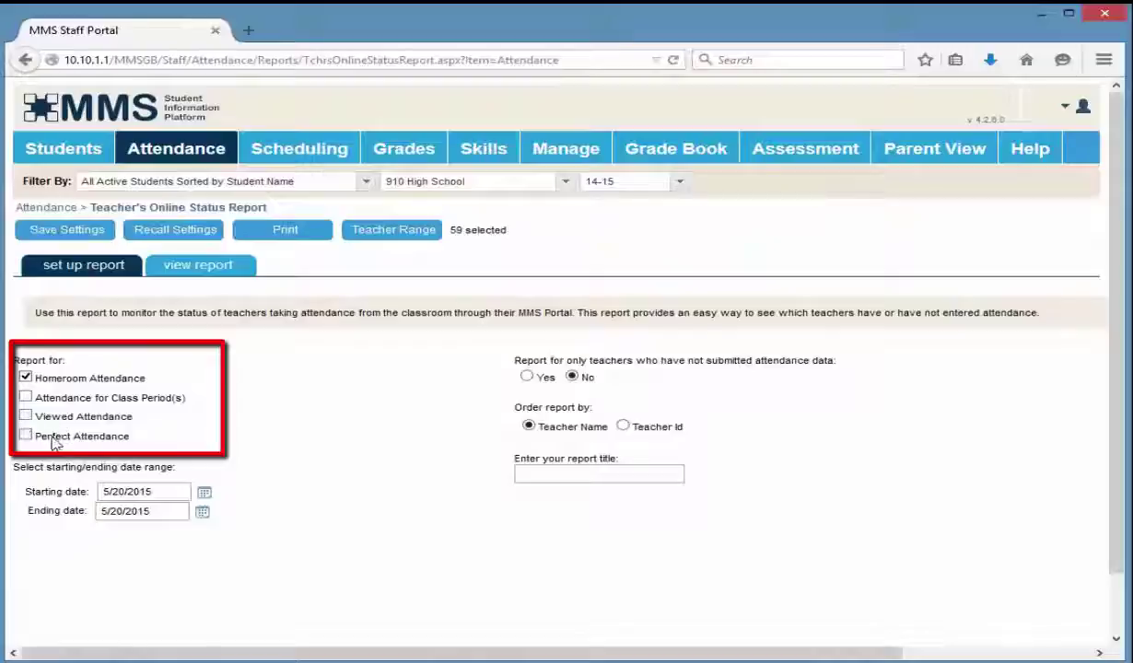
pyautogui.click(526, 377)
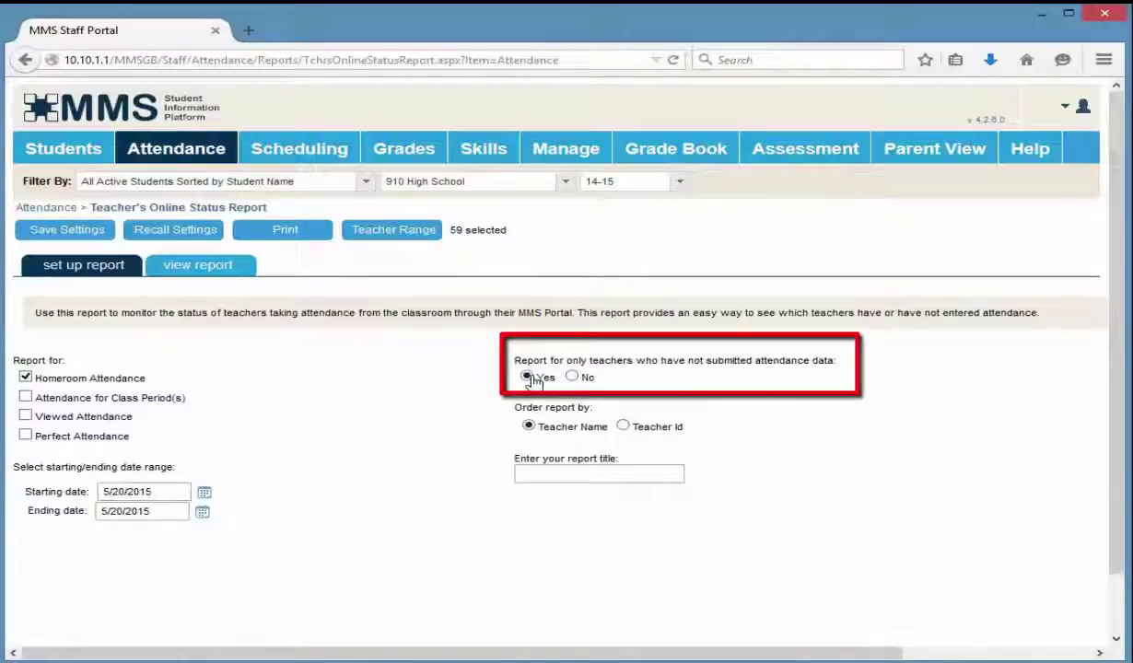
pyautogui.click(311, 235)
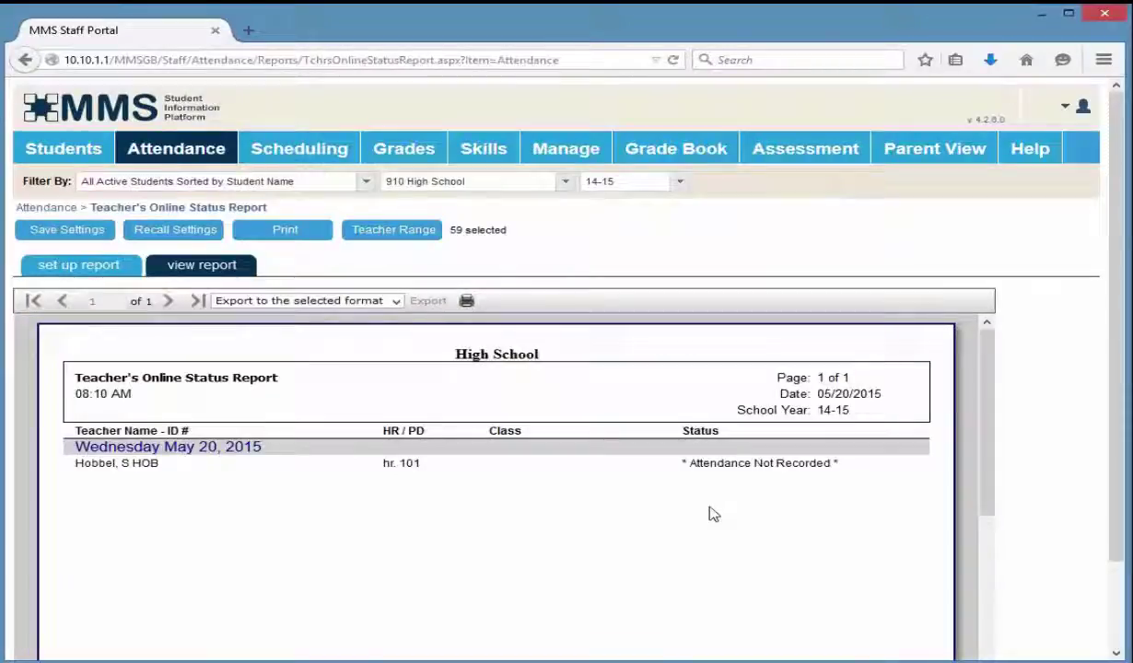
# Set up the report for class period attendance instead of homeroom, covering periods 1 to 10, and generate it
pyautogui.click(85, 271)
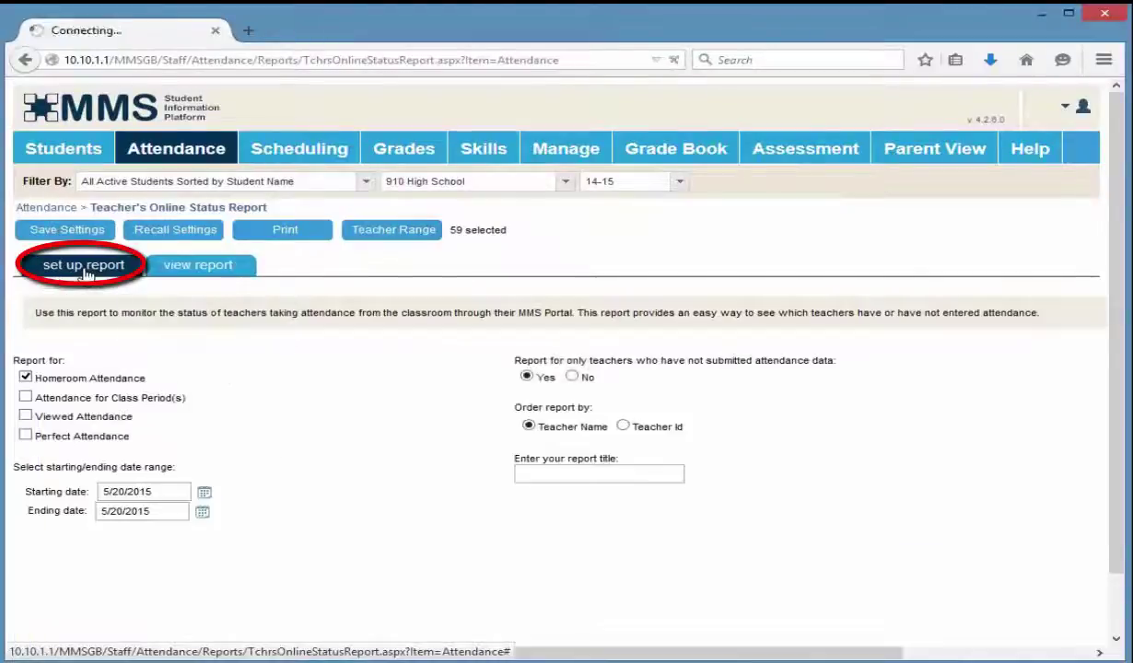
pyautogui.click(50, 382)
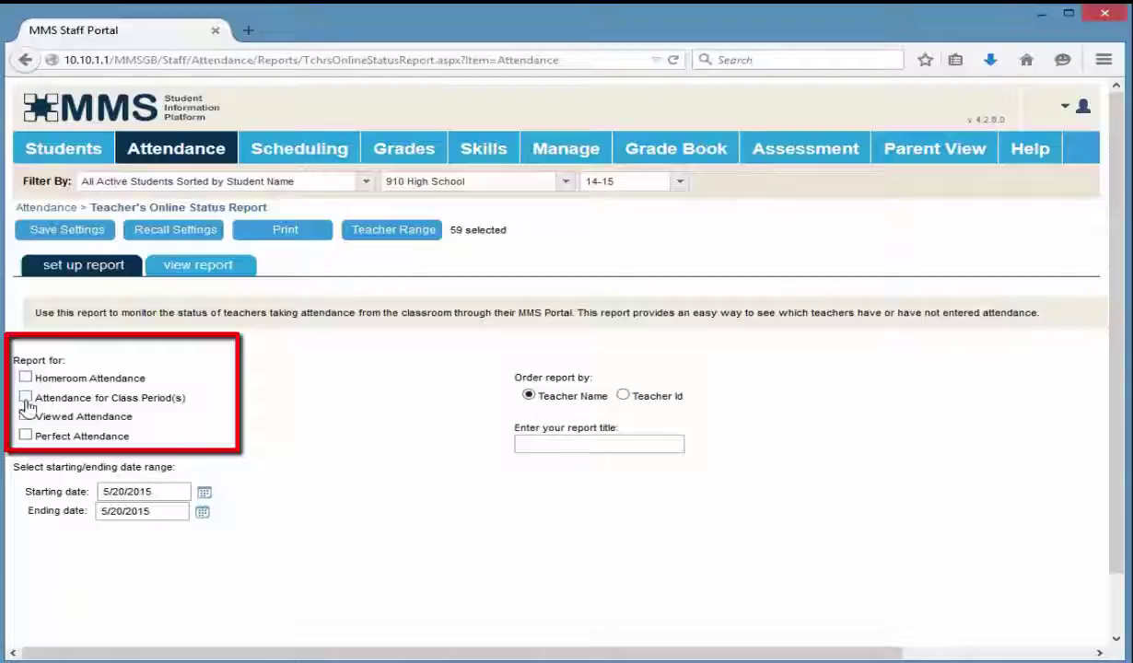
pyautogui.click(26, 398)
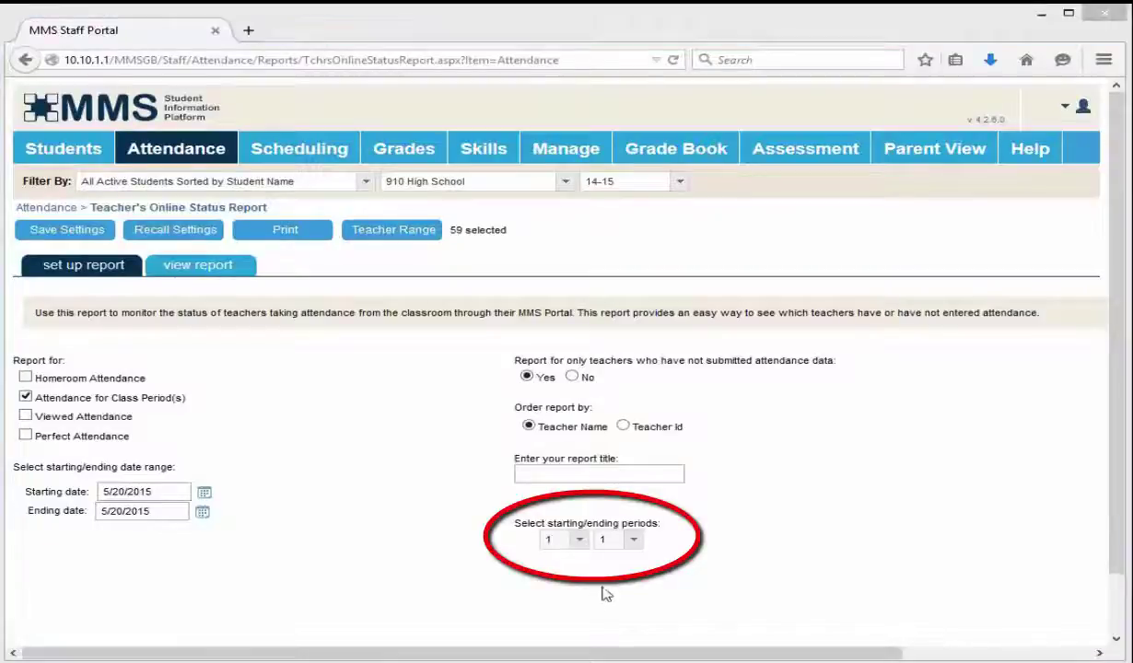
pyautogui.click(634, 543)
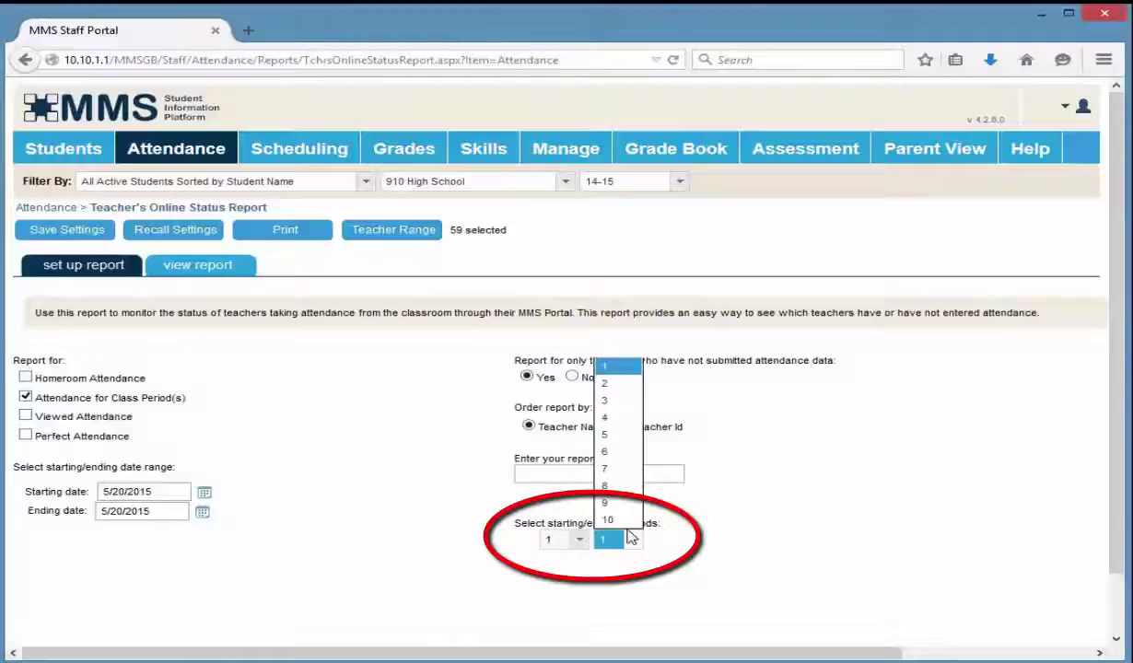
pyautogui.click(617, 521)
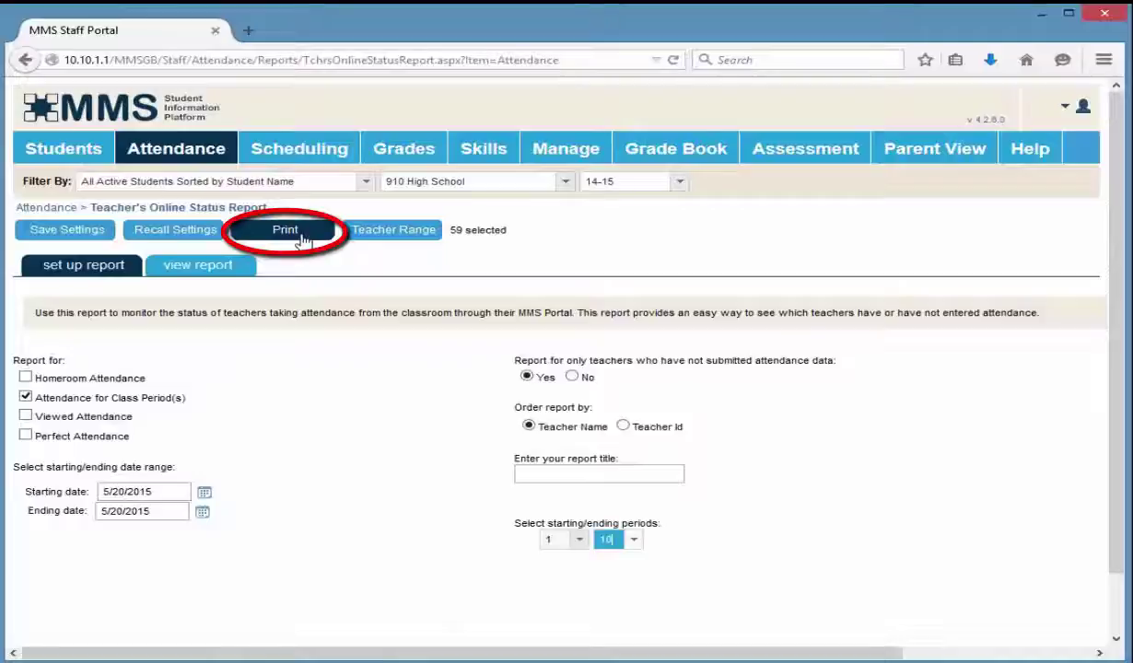
pyautogui.click(304, 237)
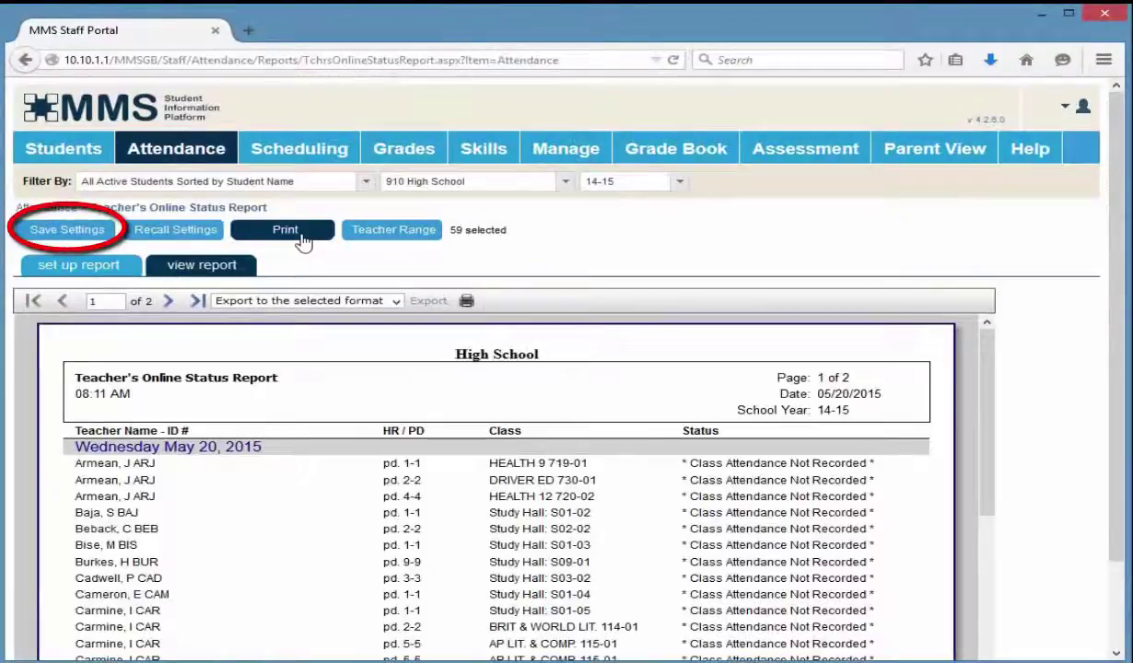
# Add a new saved-settings item named "Class Attendance not done" for the report
pyautogui.click(86, 237)
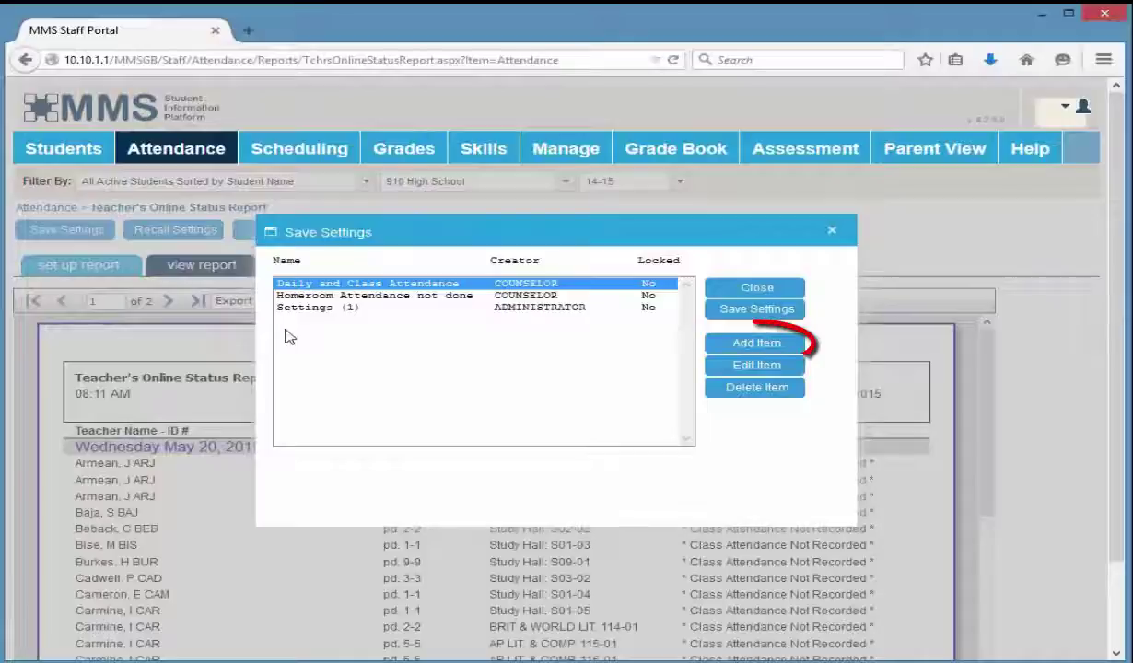
pyautogui.click(768, 348)
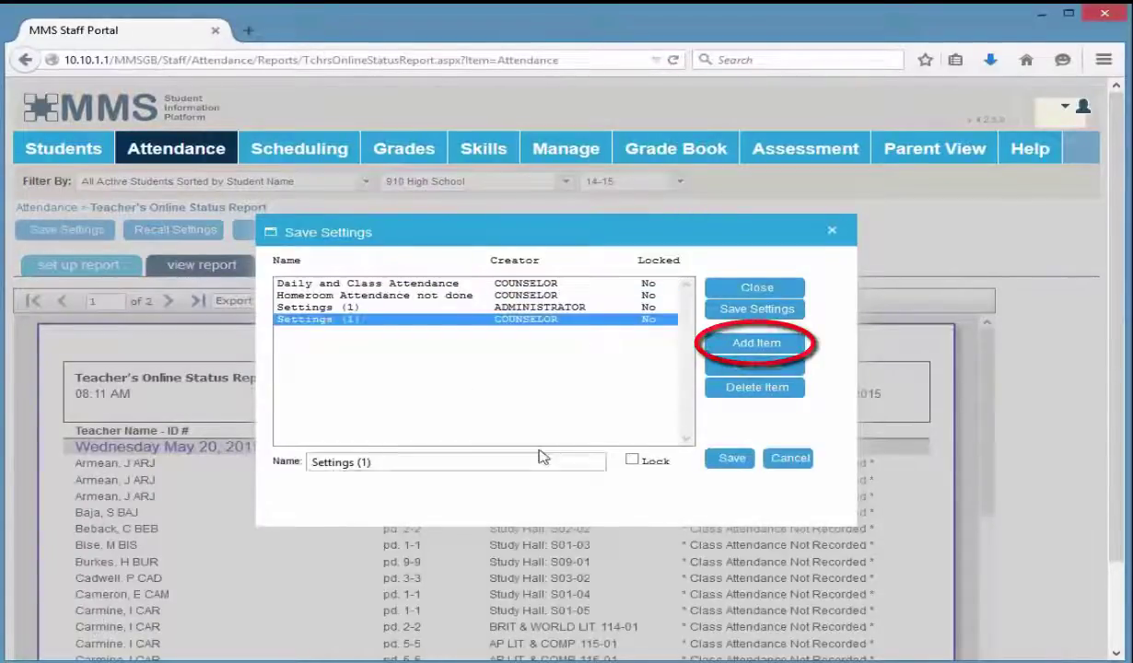
pyautogui.tripleClick(385, 469)
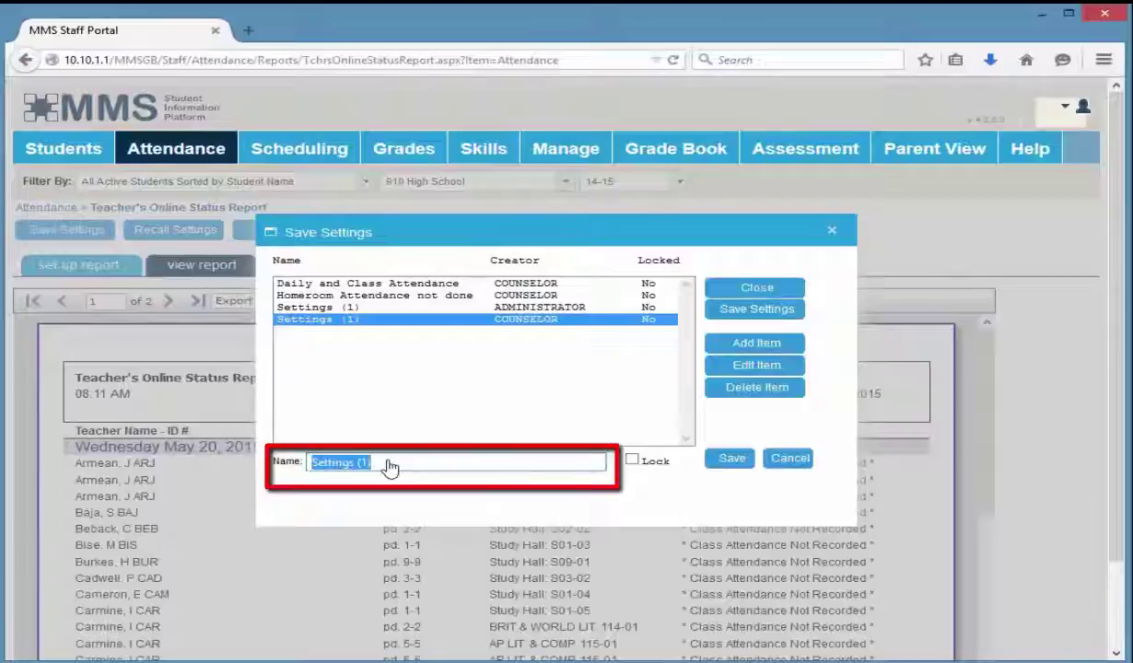
pyautogui.write('Class A')
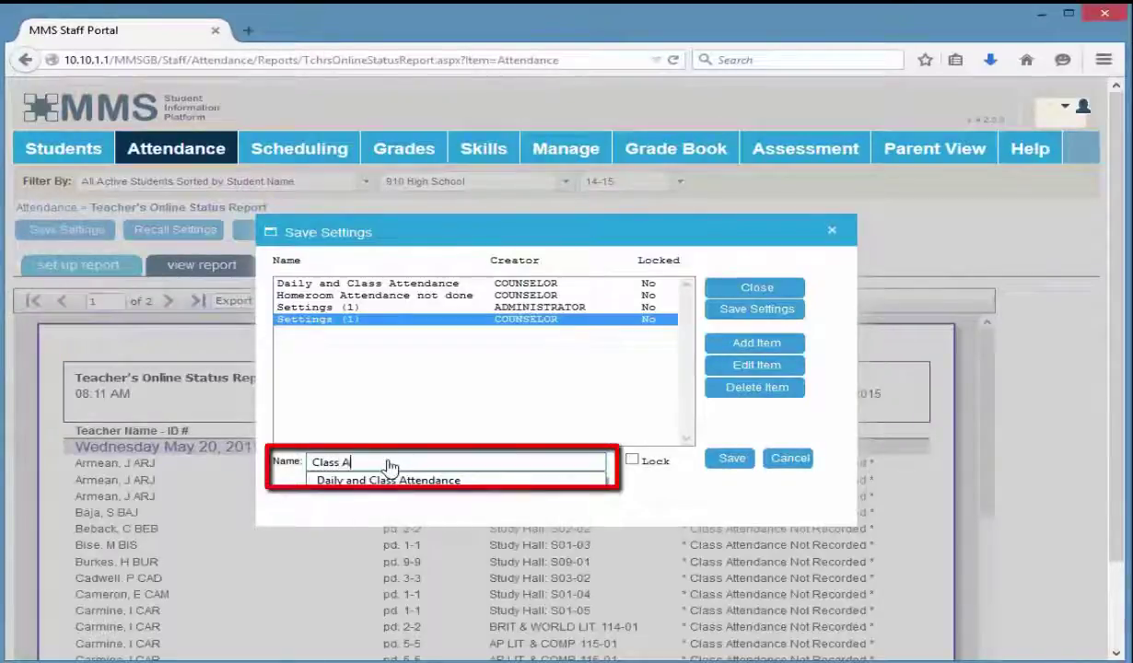
pyautogui.write('ttendance not done')
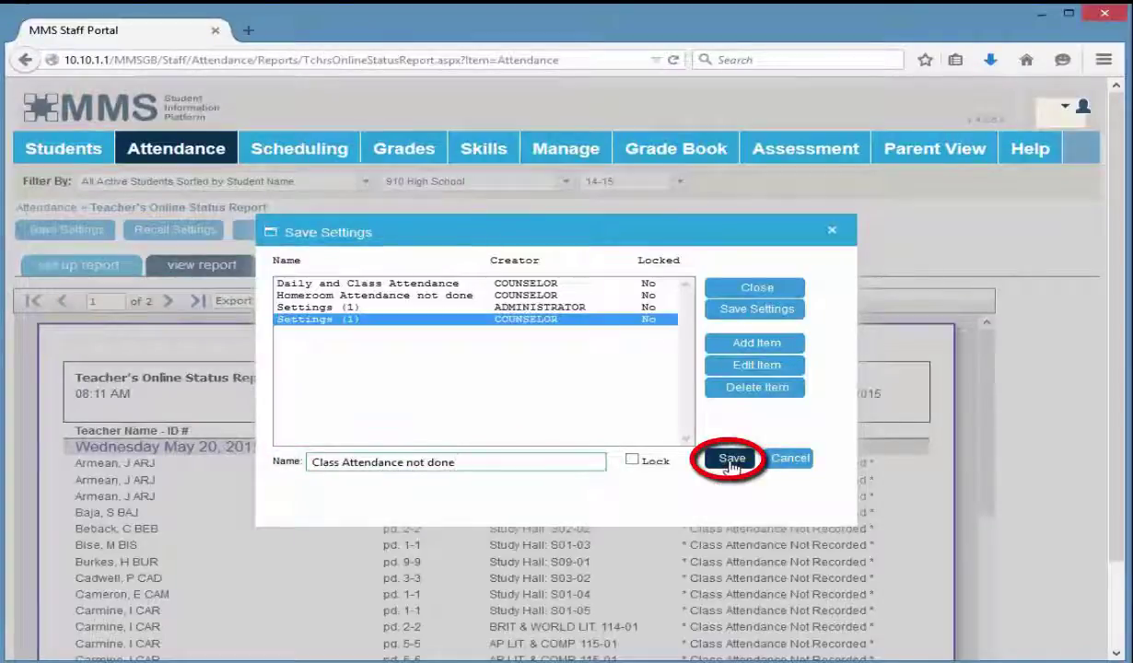
pyautogui.click(731, 460)
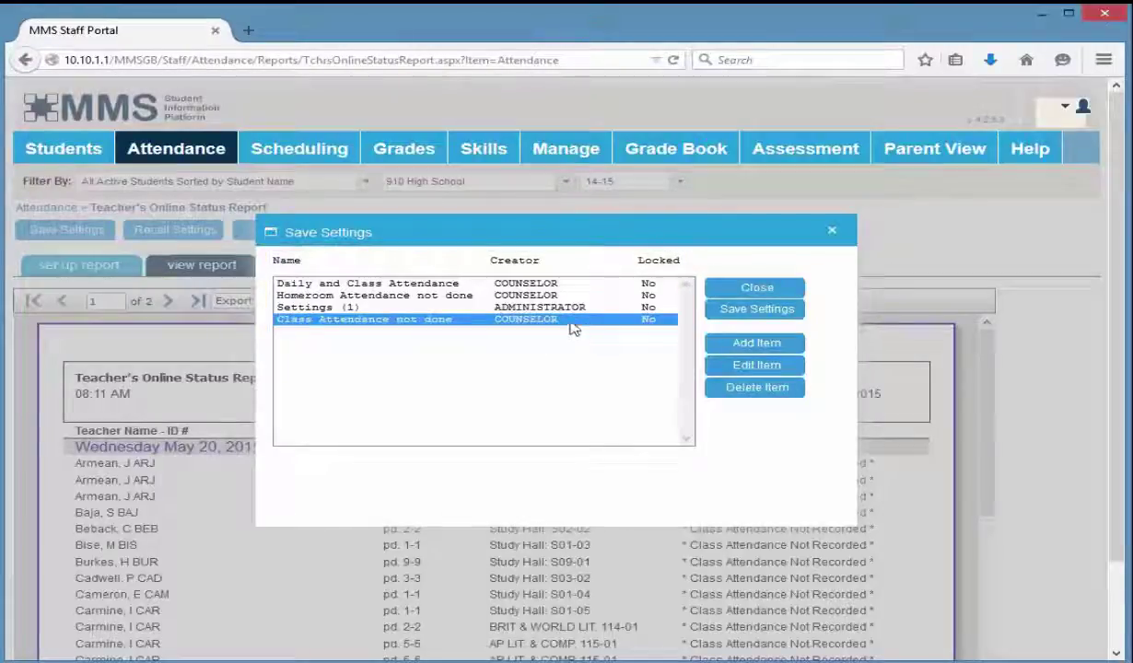
# Store the current report settings in the "Class Attendance not done" item and close the saved-settings dialog
pyautogui.click(724, 311)
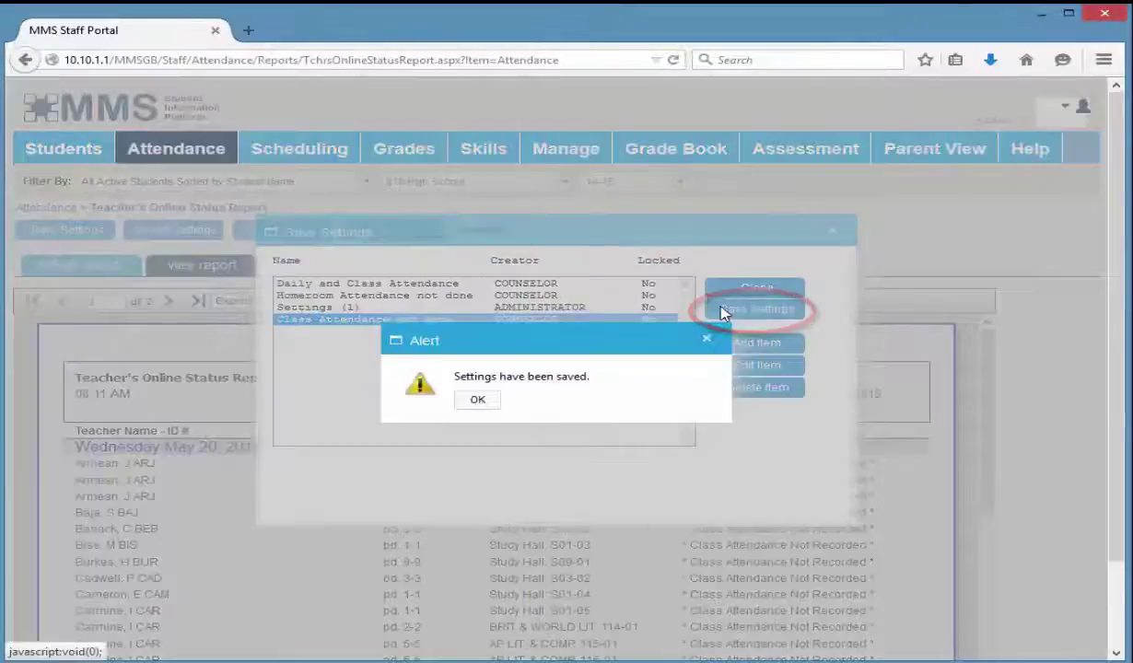
pyautogui.click(472, 401)
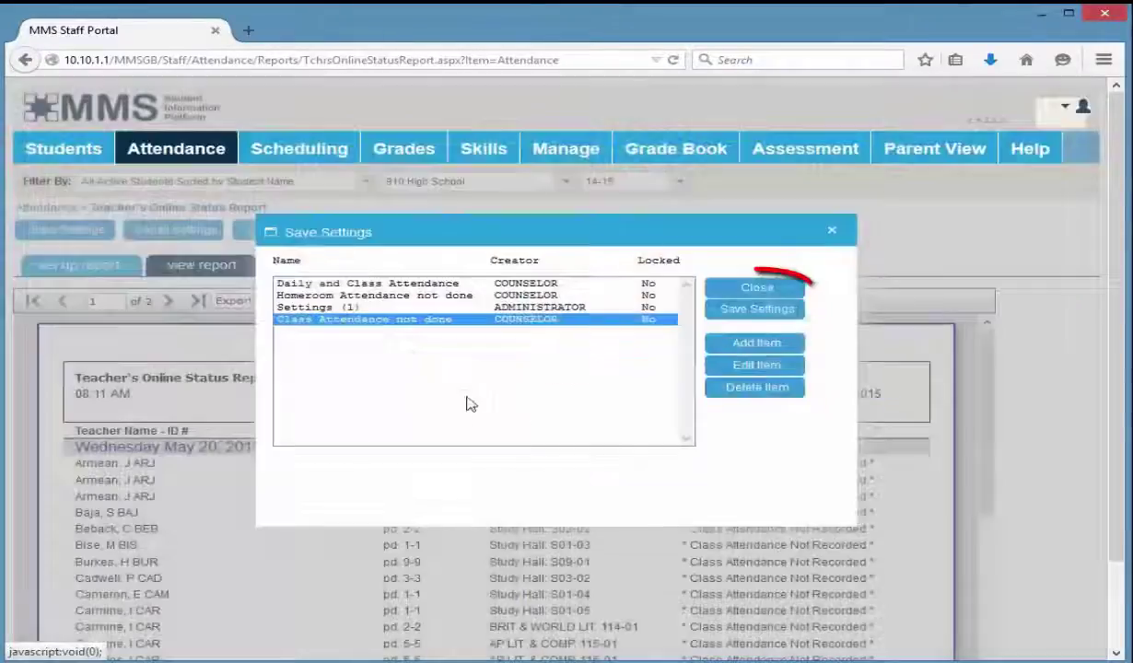
pyautogui.click(737, 293)
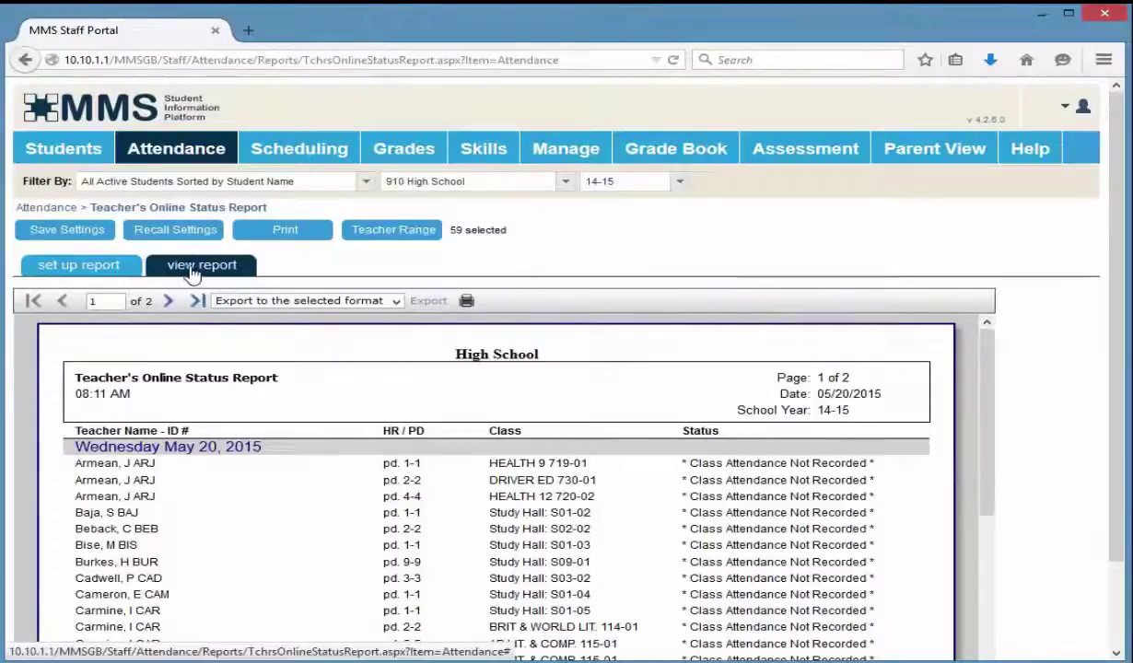
# Recall the "Daily and Class Attendance" saved settings in the report setup and generate the report
pyautogui.click(79, 274)
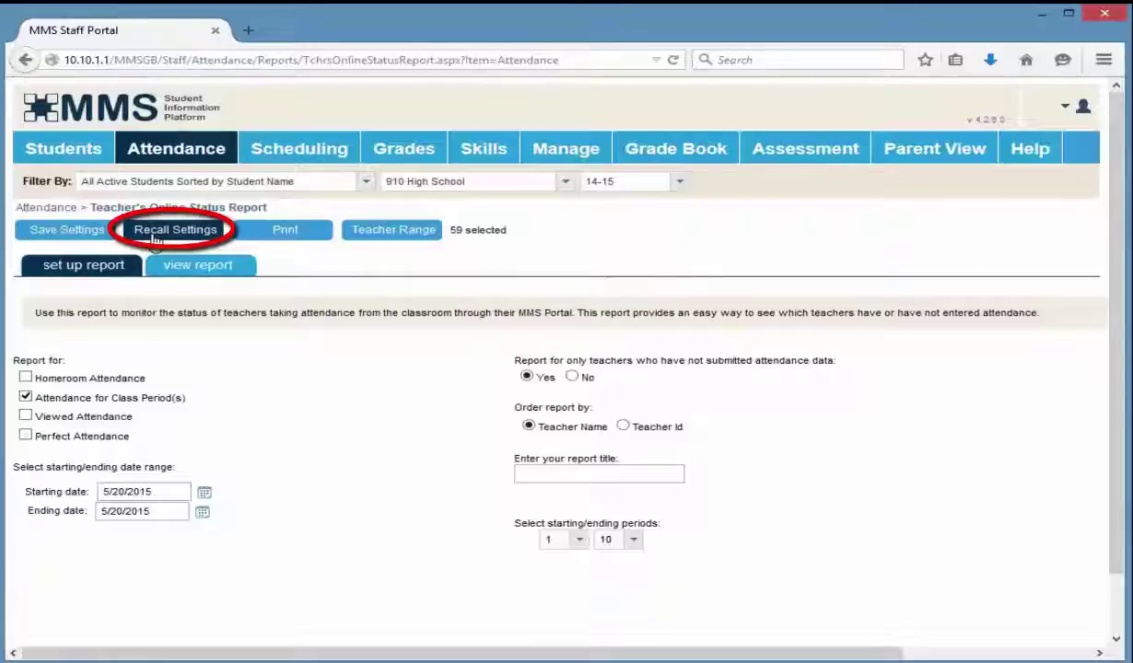
pyautogui.click(154, 235)
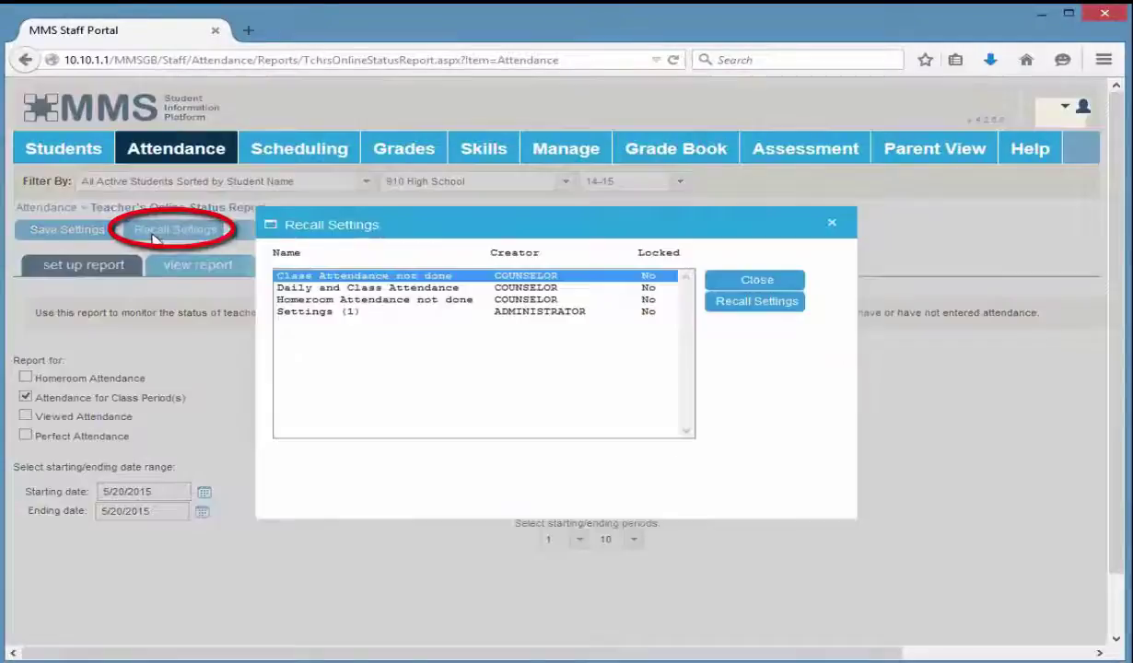
pyautogui.click(303, 289)
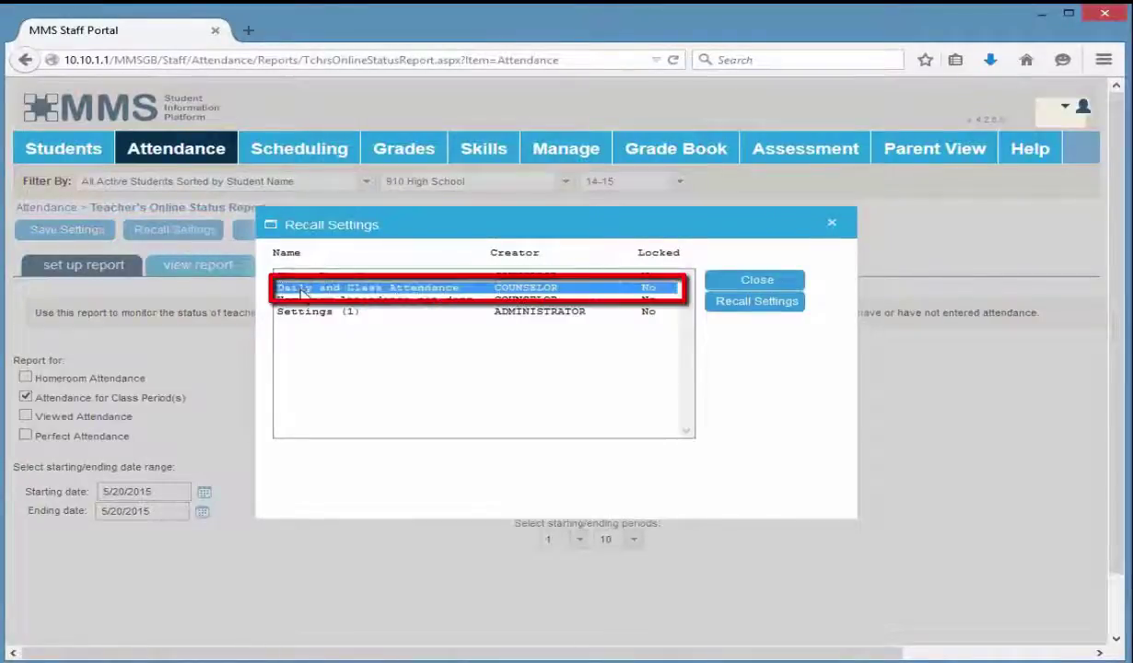
pyautogui.click(753, 303)
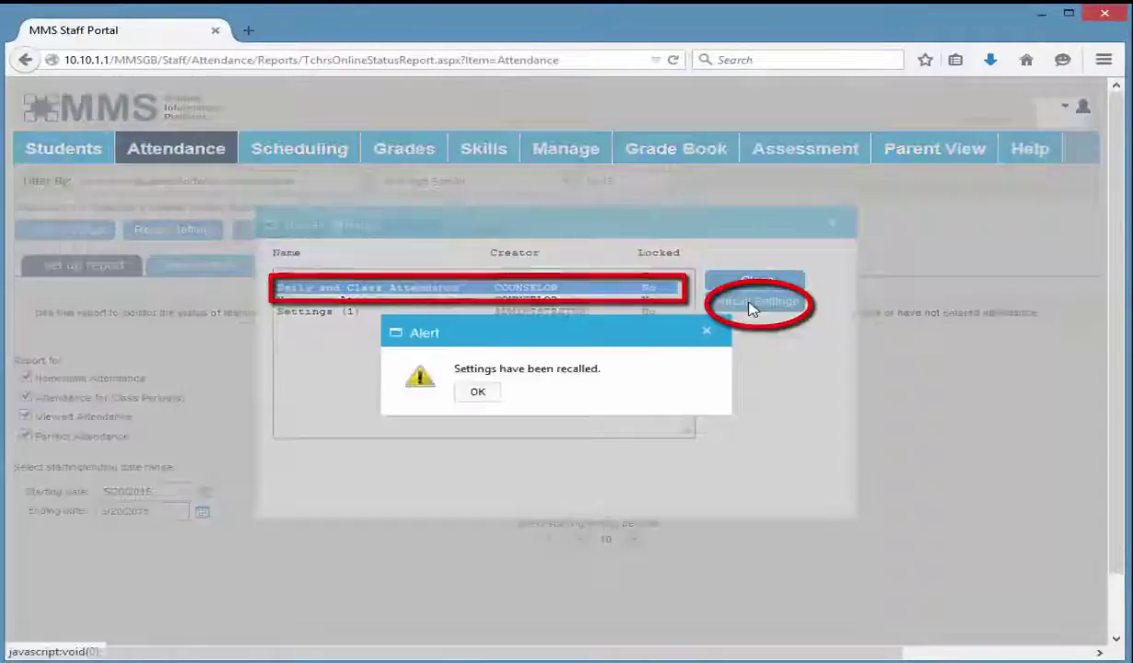
pyautogui.click(495, 394)
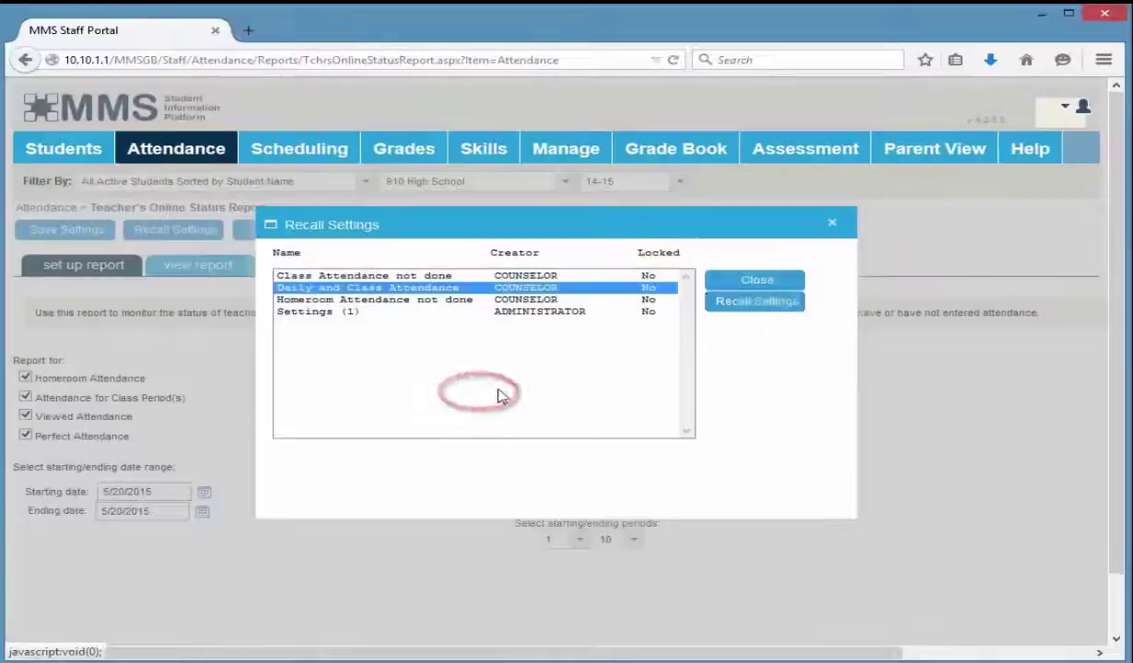
pyautogui.click(758, 281)
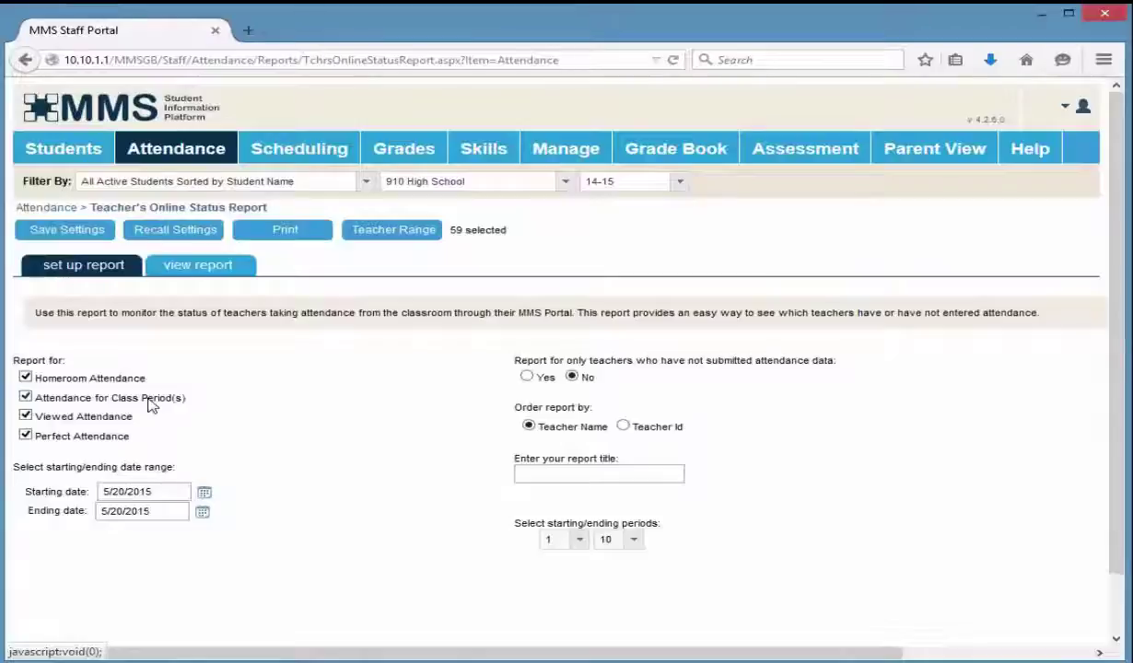
pyautogui.click(288, 232)
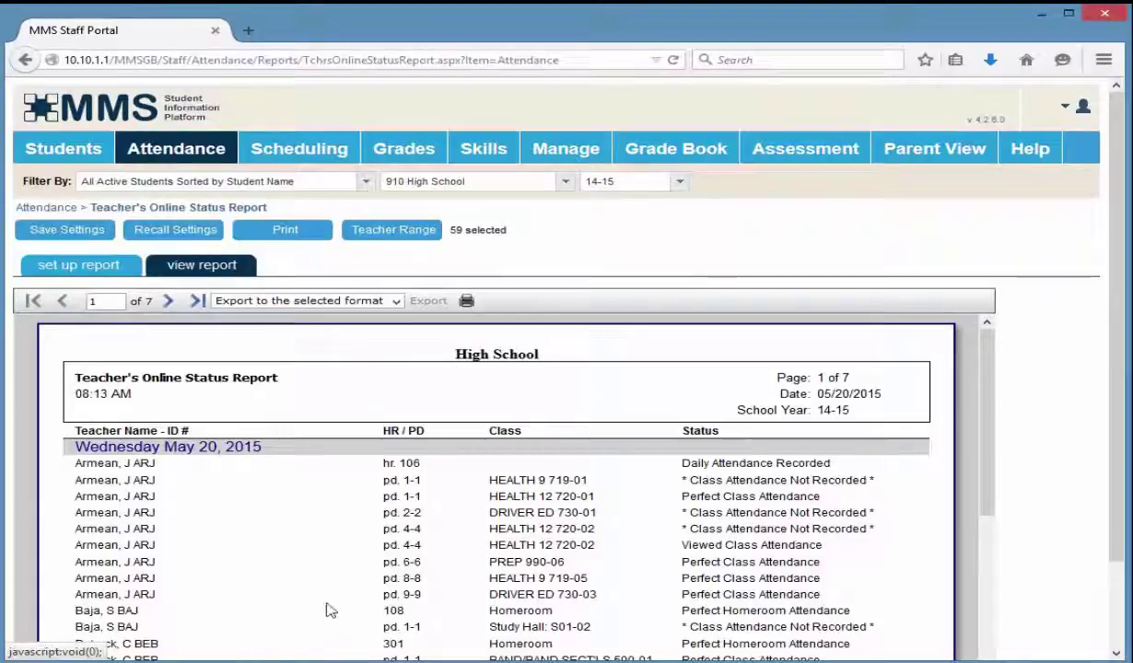
# Exclude homeroom attendance in the report setup and limit the class periods to 2 through 3
pyautogui.click(80, 274)
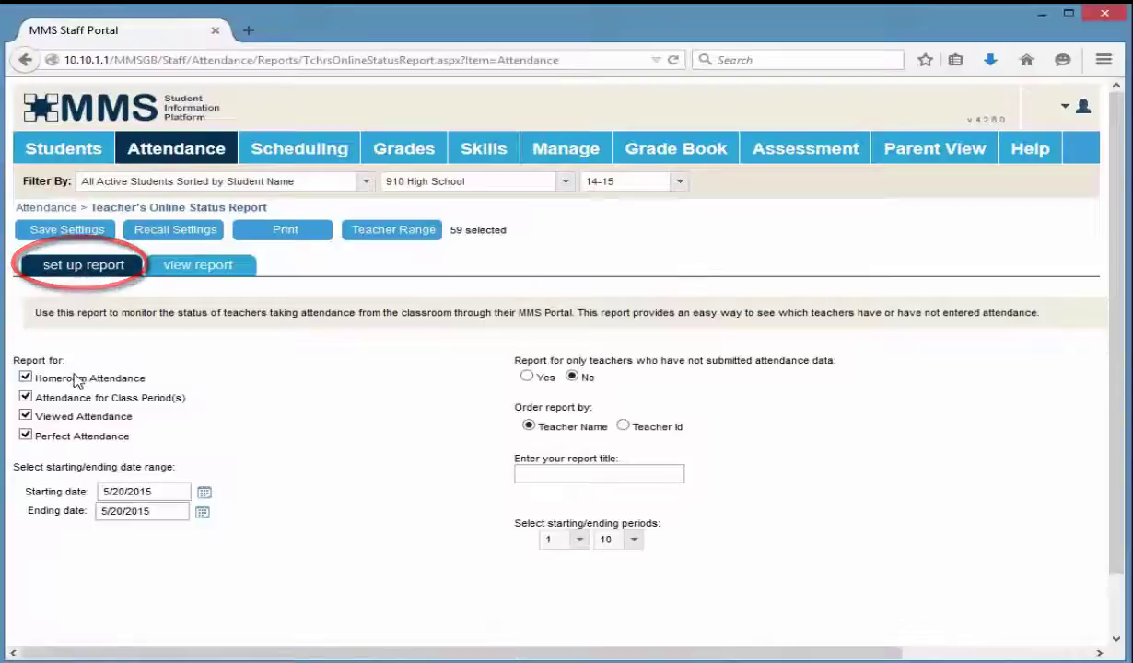
pyautogui.click(72, 383)
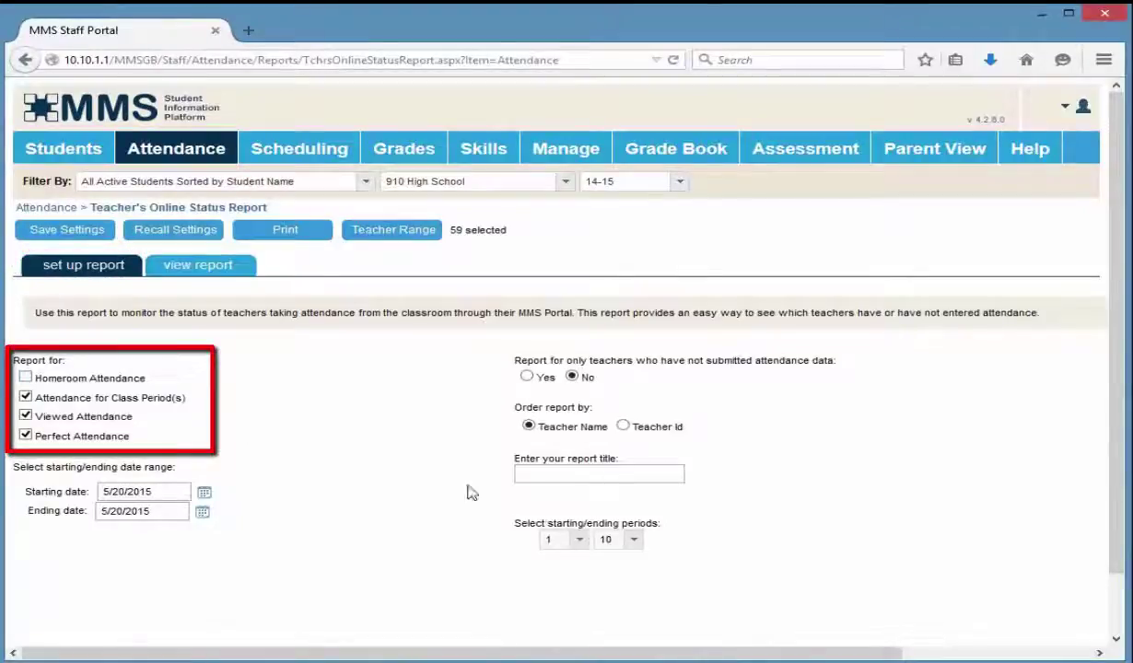
pyautogui.click(580, 541)
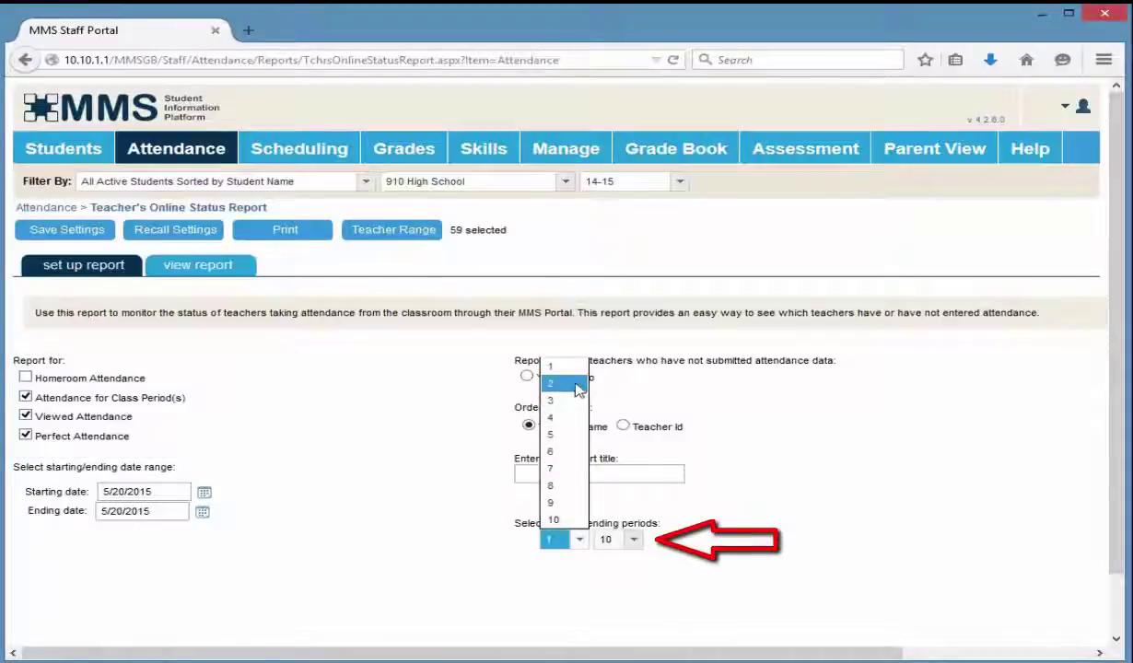
pyautogui.click(577, 385)
pyautogui.click(633, 540)
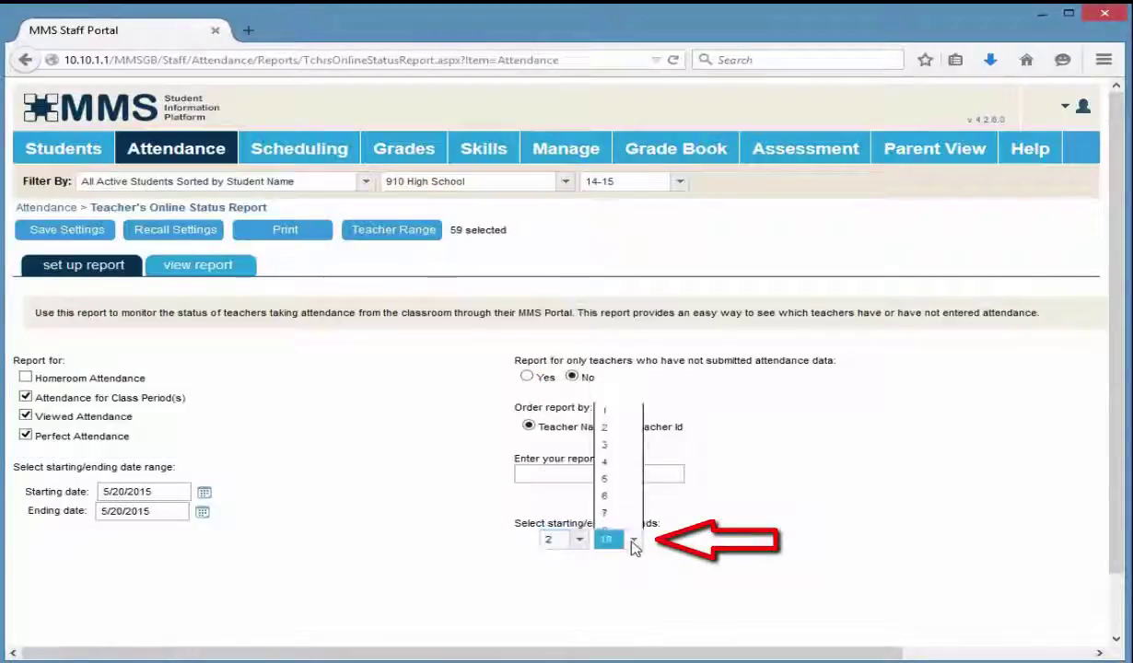
pyautogui.click(610, 402)
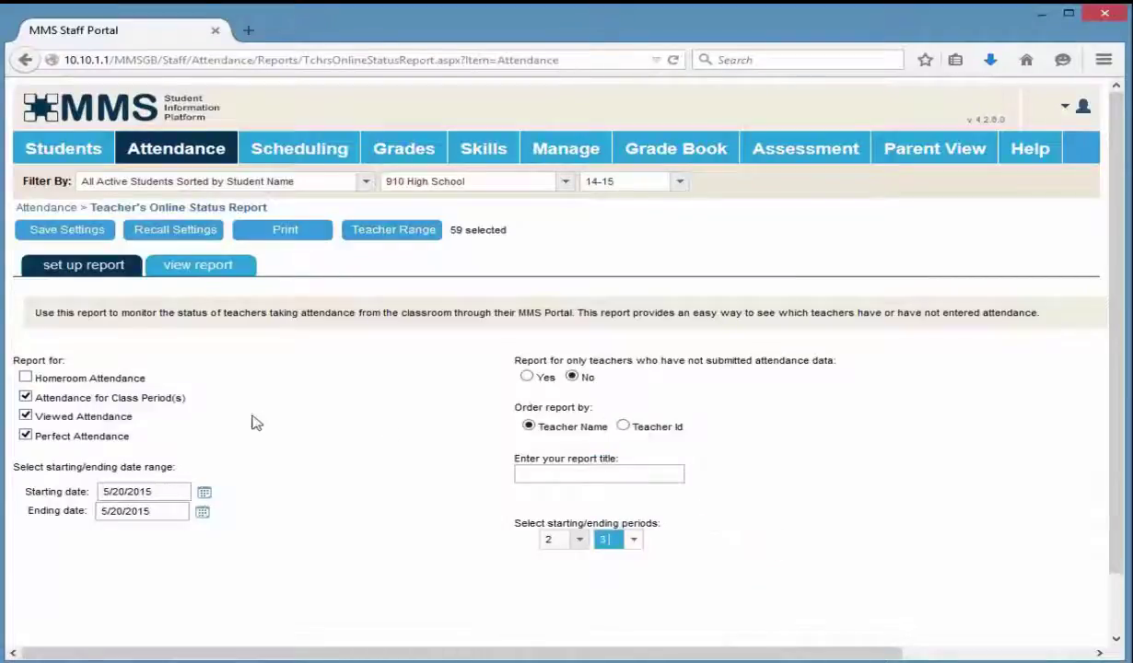
# Exclude viewed and perfect attendance, report only teachers who have not submitted data, and order the report by Teacher Id
pyautogui.click(110, 420)
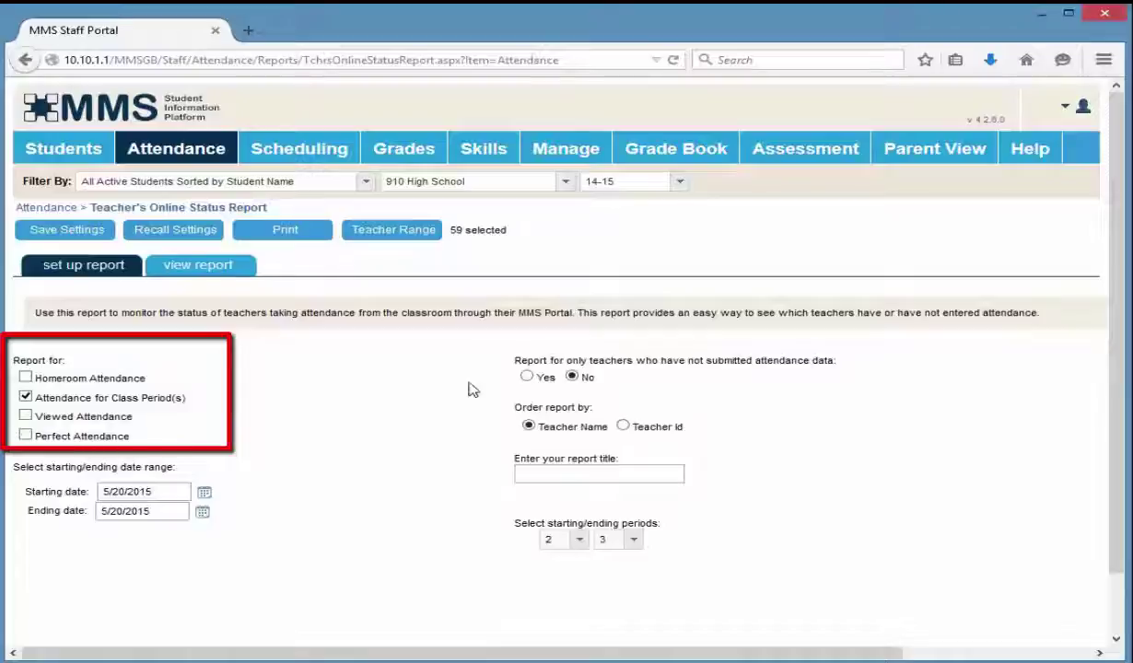
pyautogui.click(526, 377)
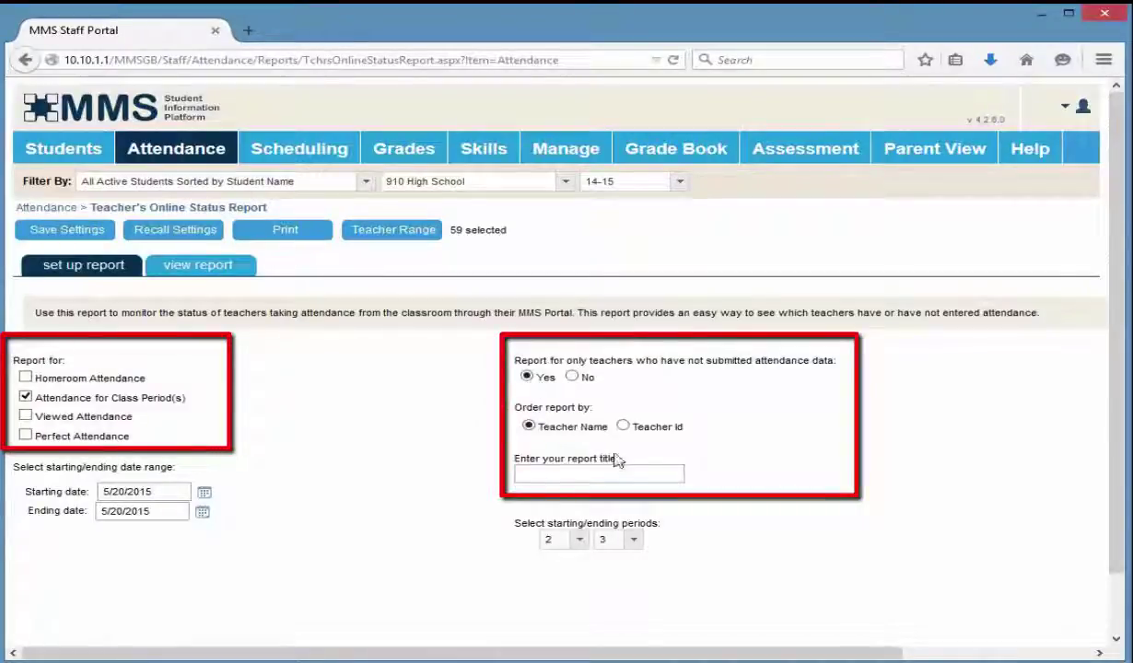
pyautogui.click(624, 428)
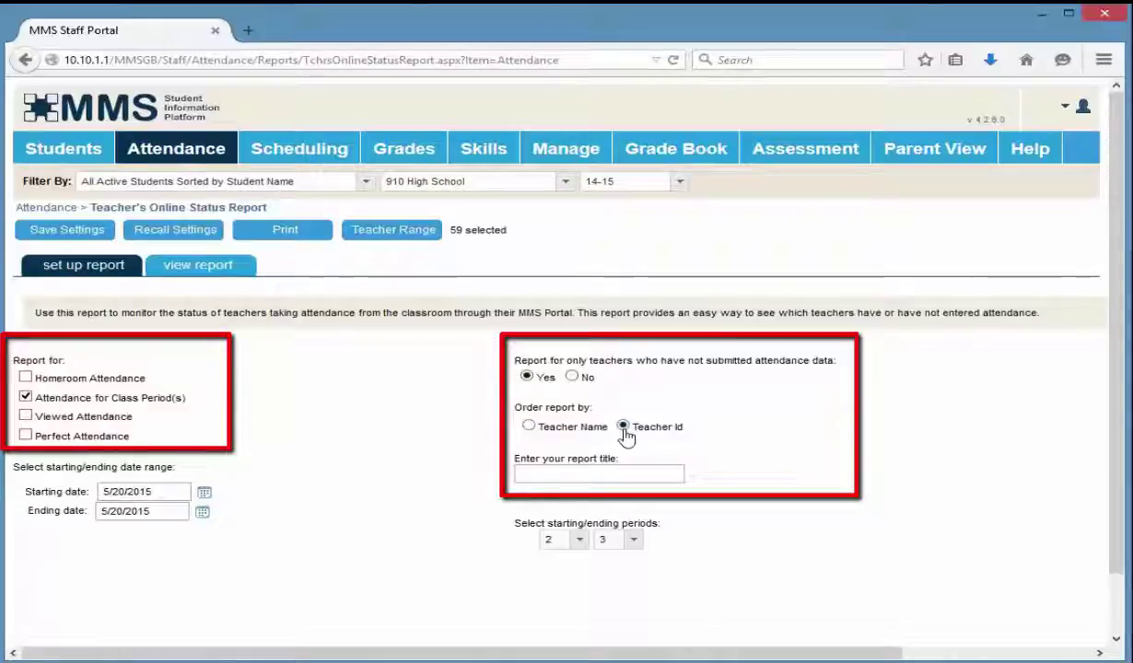
# Exclude the Bus Driver and Citizen records from the teacher range and generate the report
pyautogui.click(421, 264)
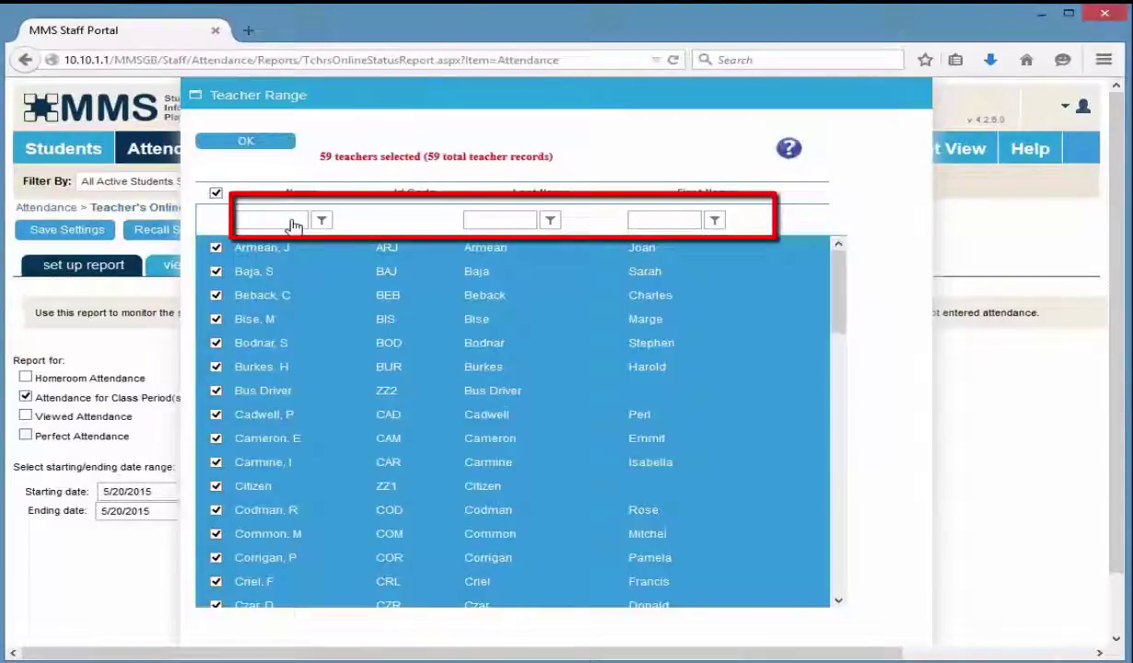
pyautogui.click(323, 222)
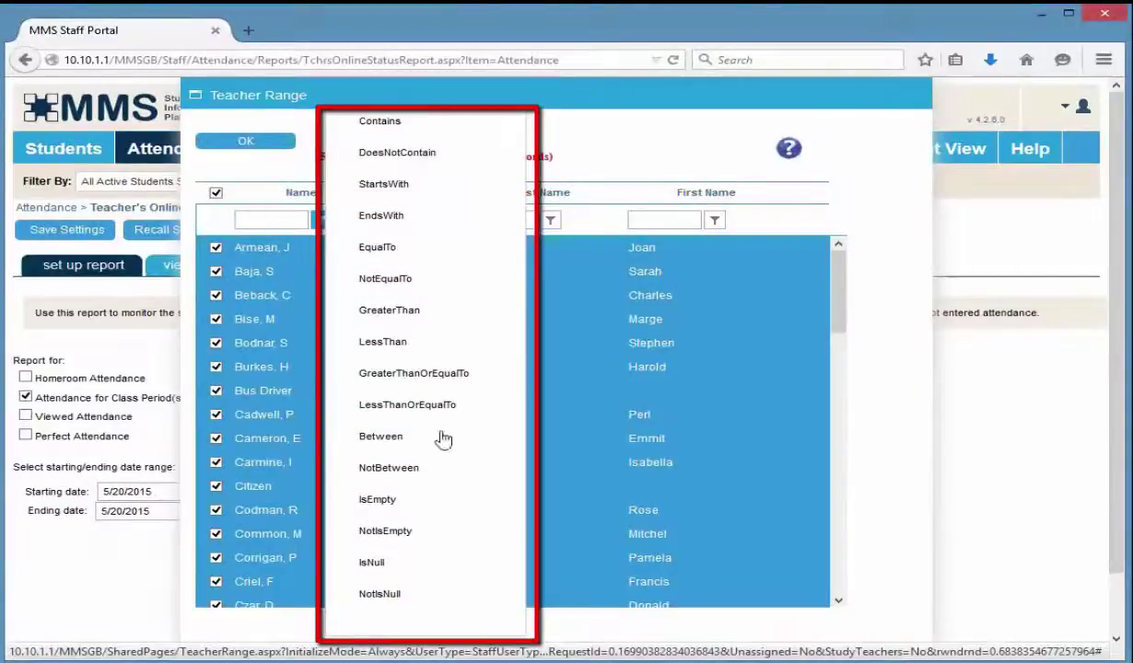
pyautogui.click(378, 197)
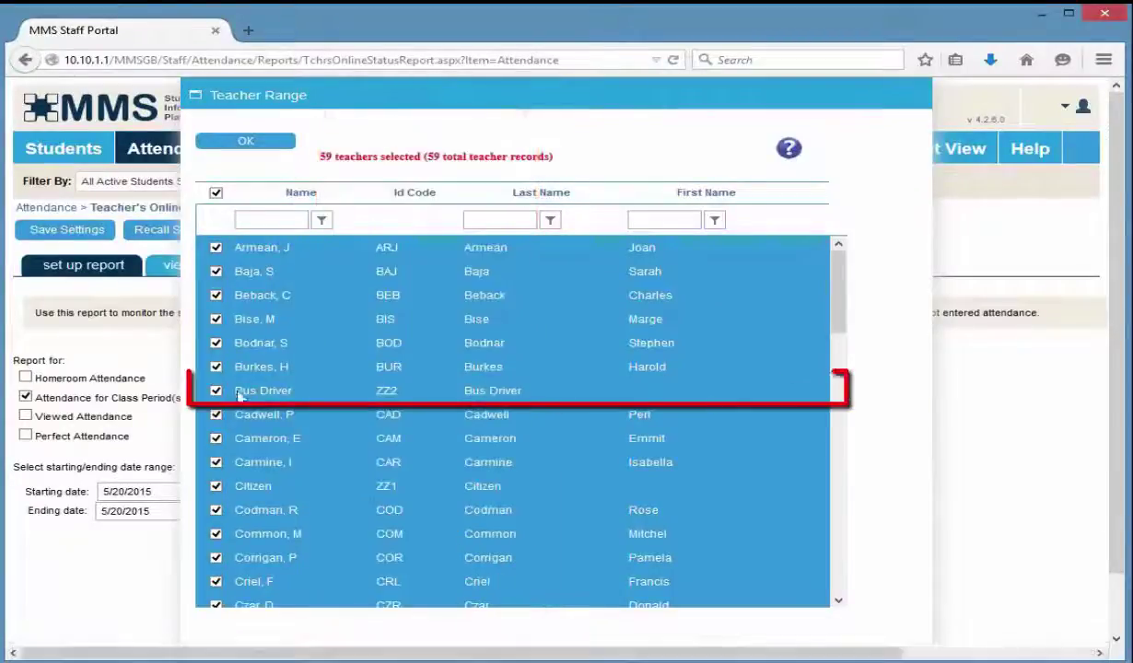
pyautogui.click(217, 392)
pyautogui.click(216, 486)
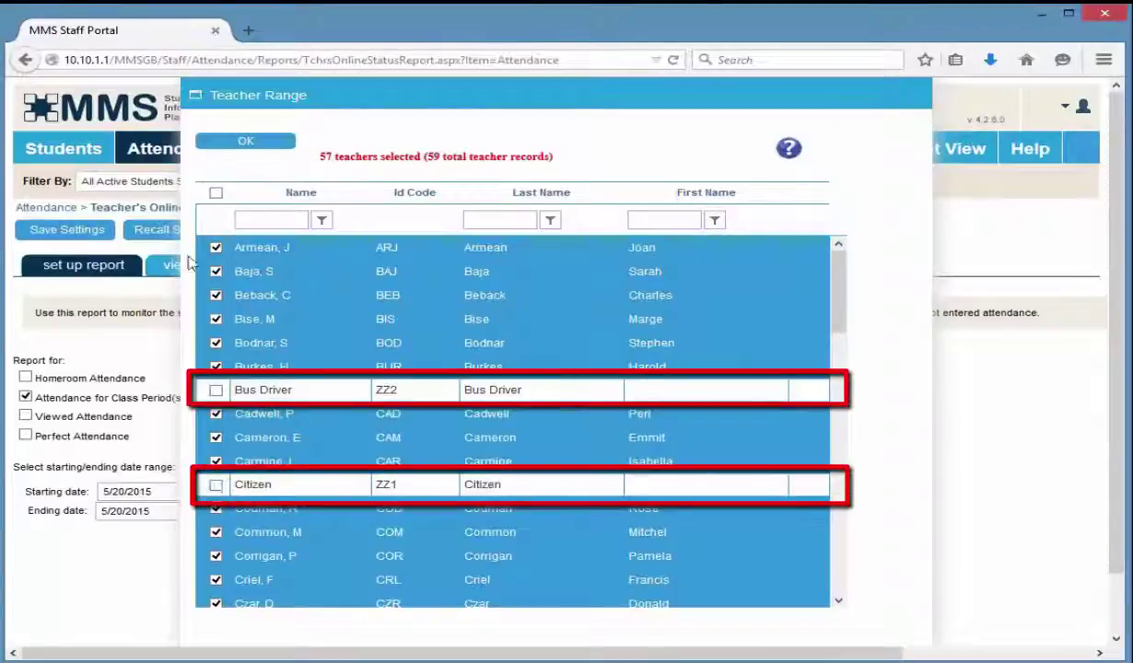
pyautogui.click(245, 144)
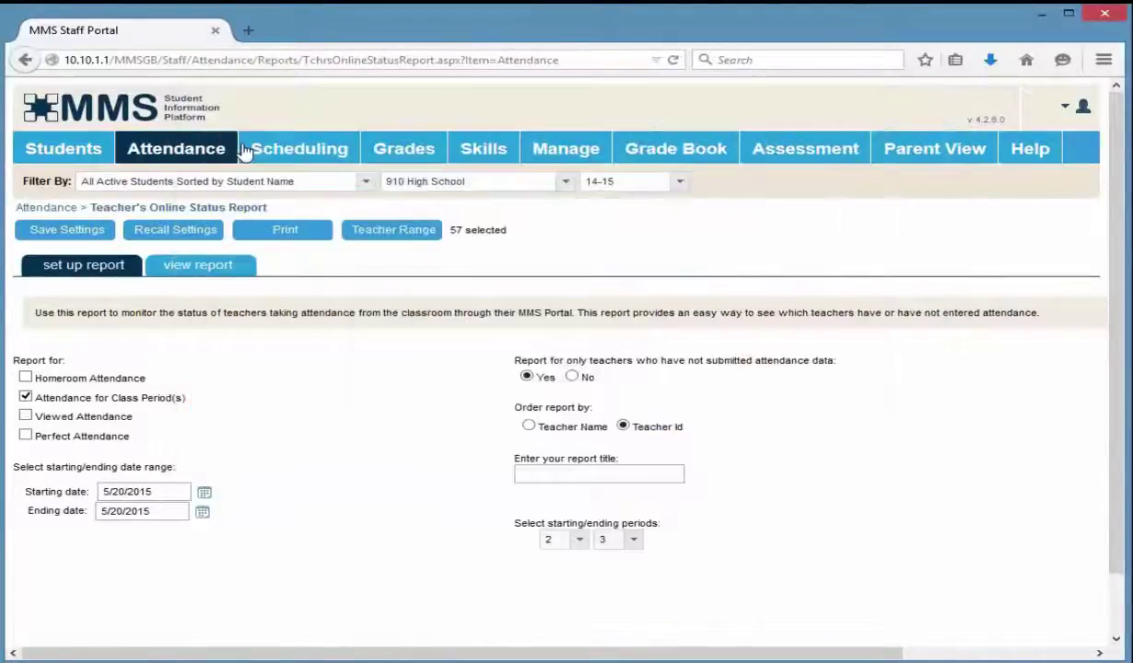
pyautogui.moveTo(247, 150)
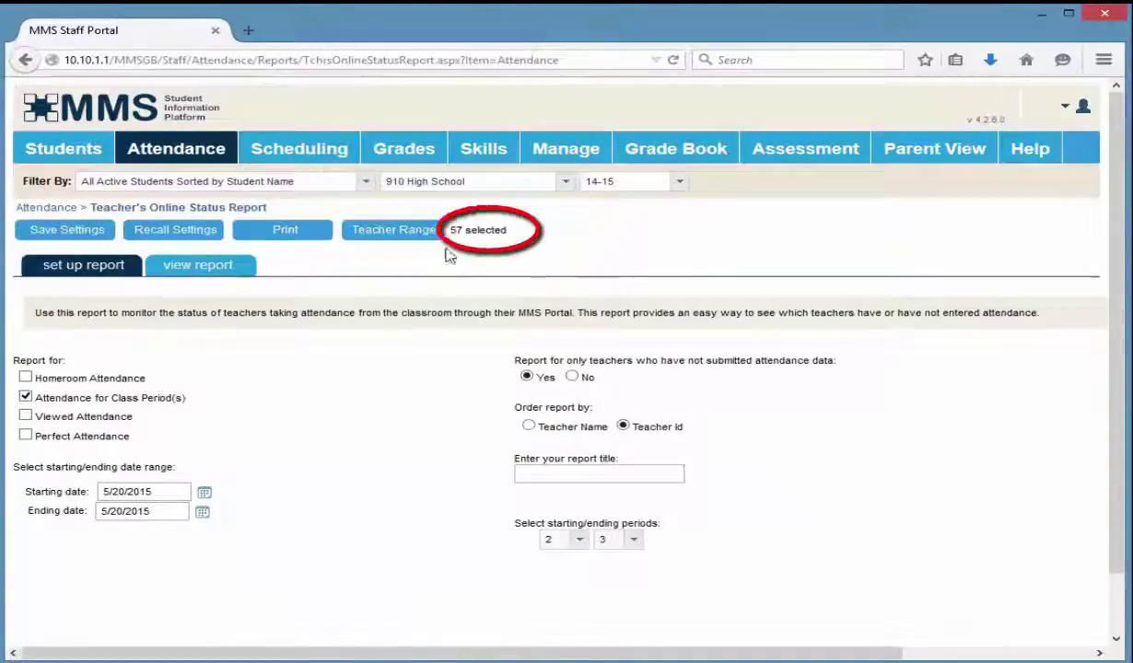
pyautogui.click(312, 237)
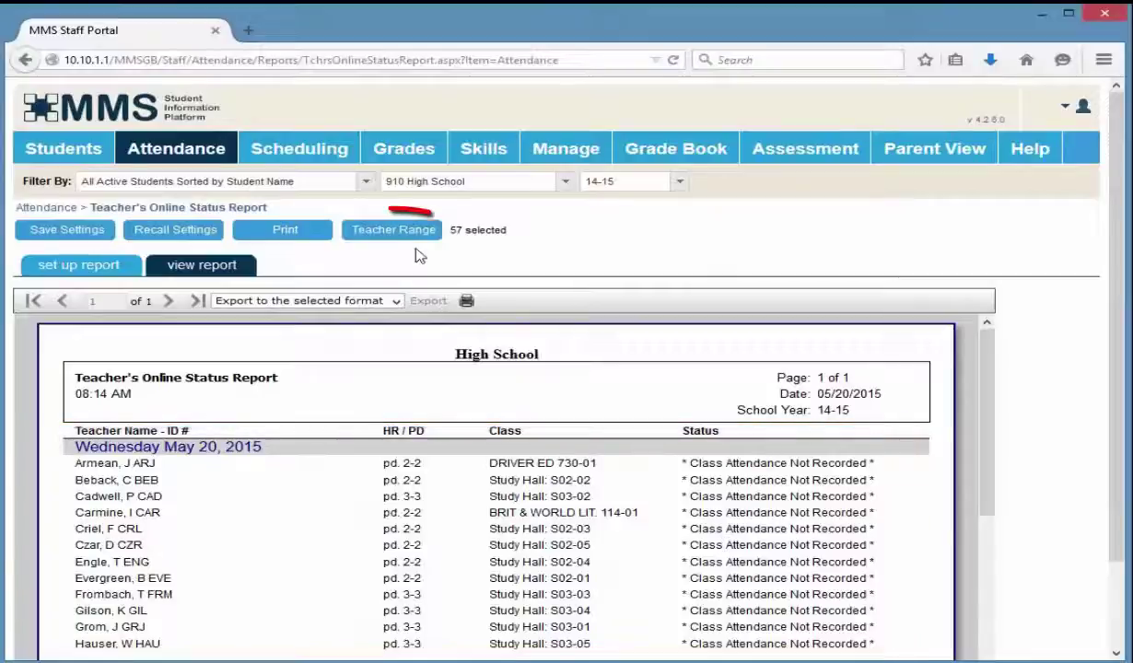
# Read the teacher range help on sorting, selecting and filtering teachers, and return to the report setup
pyautogui.click(391, 232)
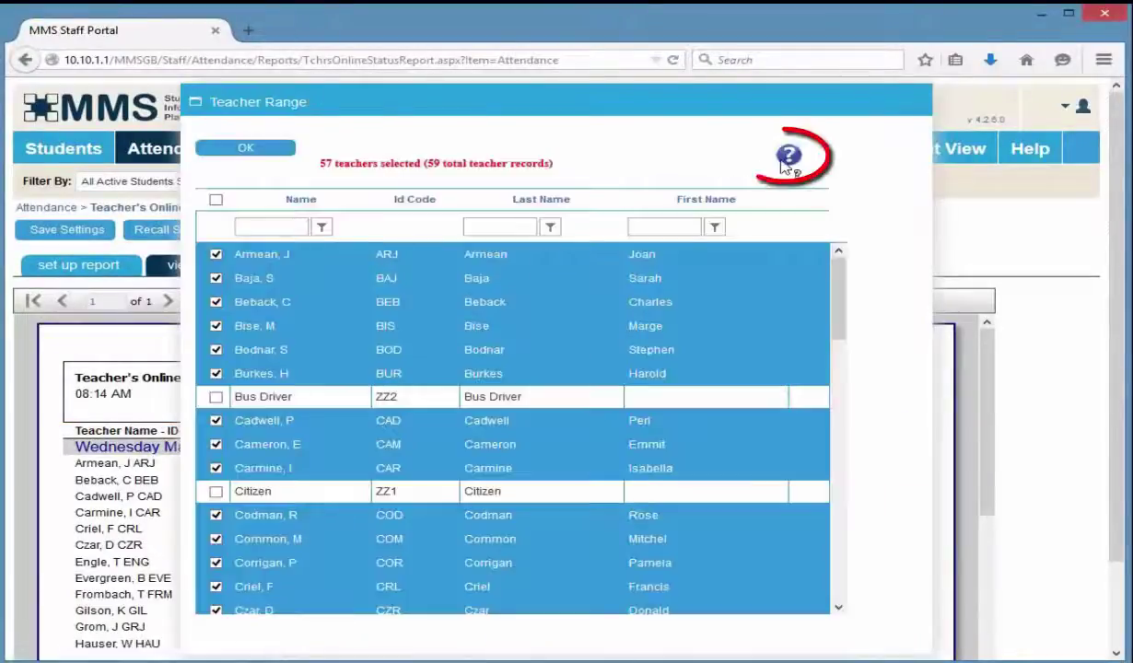
pyautogui.click(785, 160)
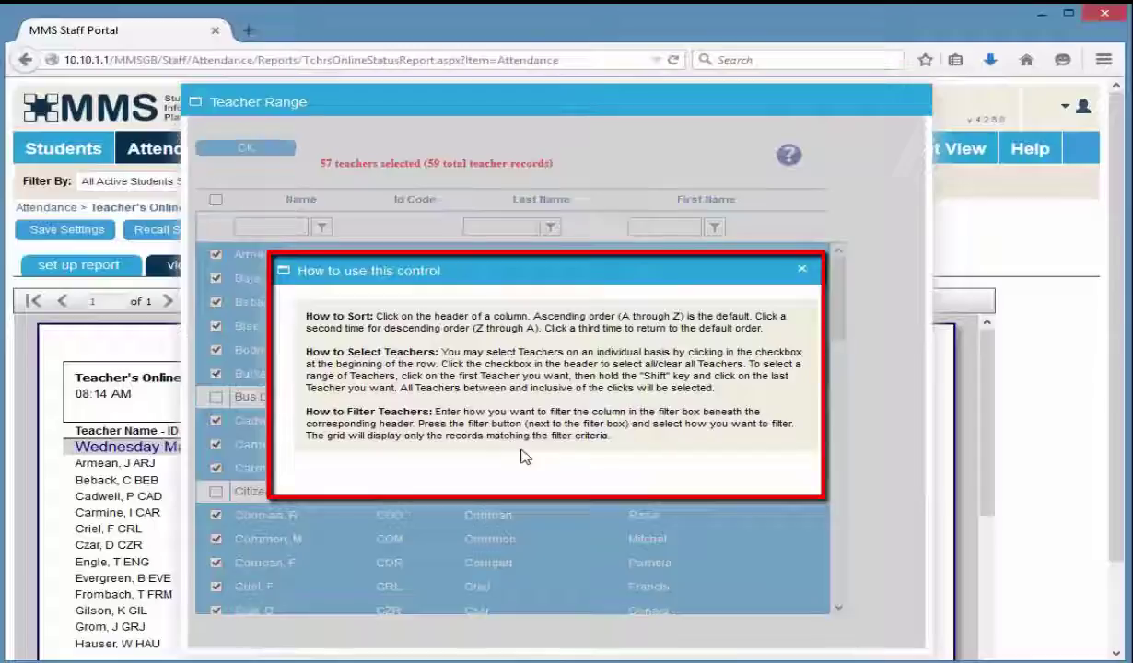
pyautogui.click(804, 268)
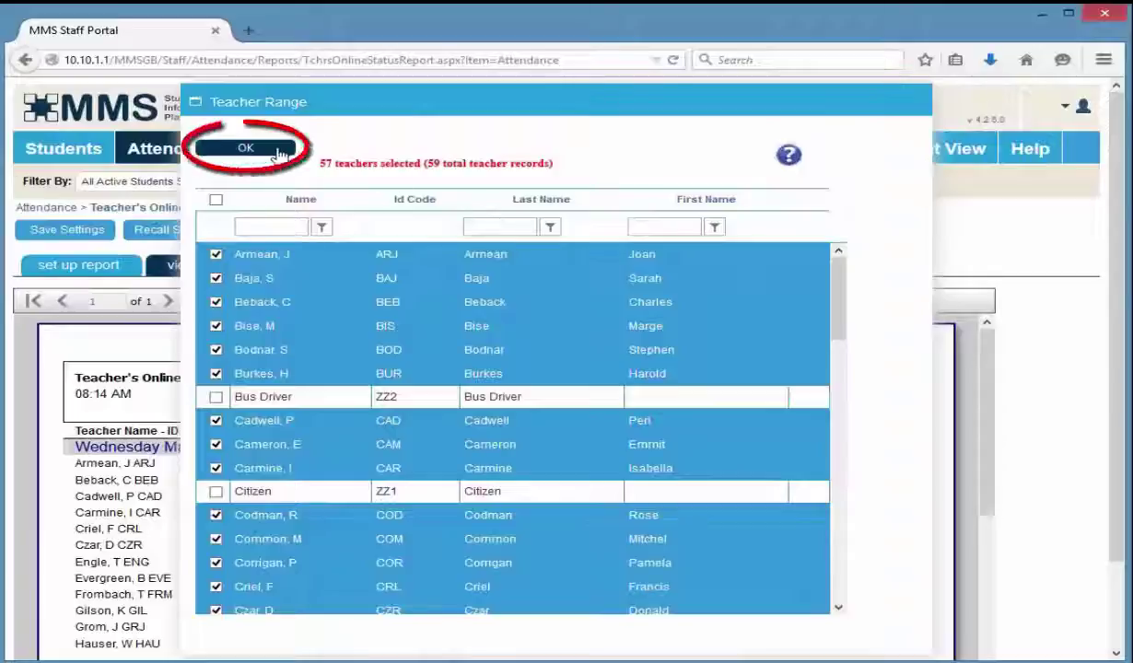
pyautogui.click(277, 152)
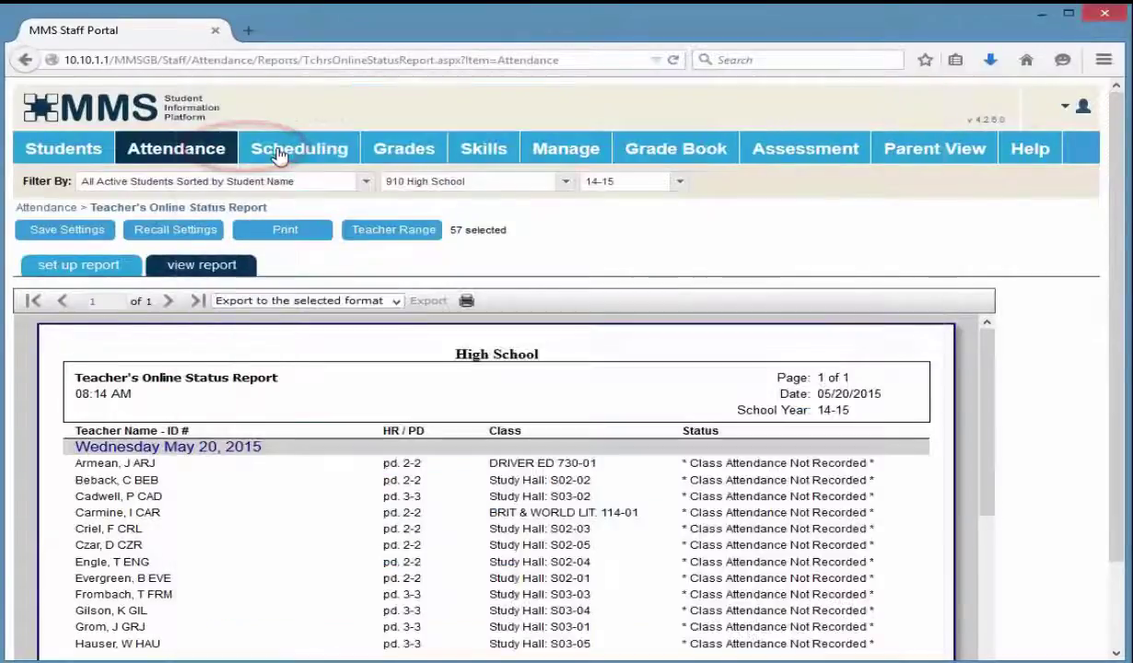
pyautogui.click(90, 269)
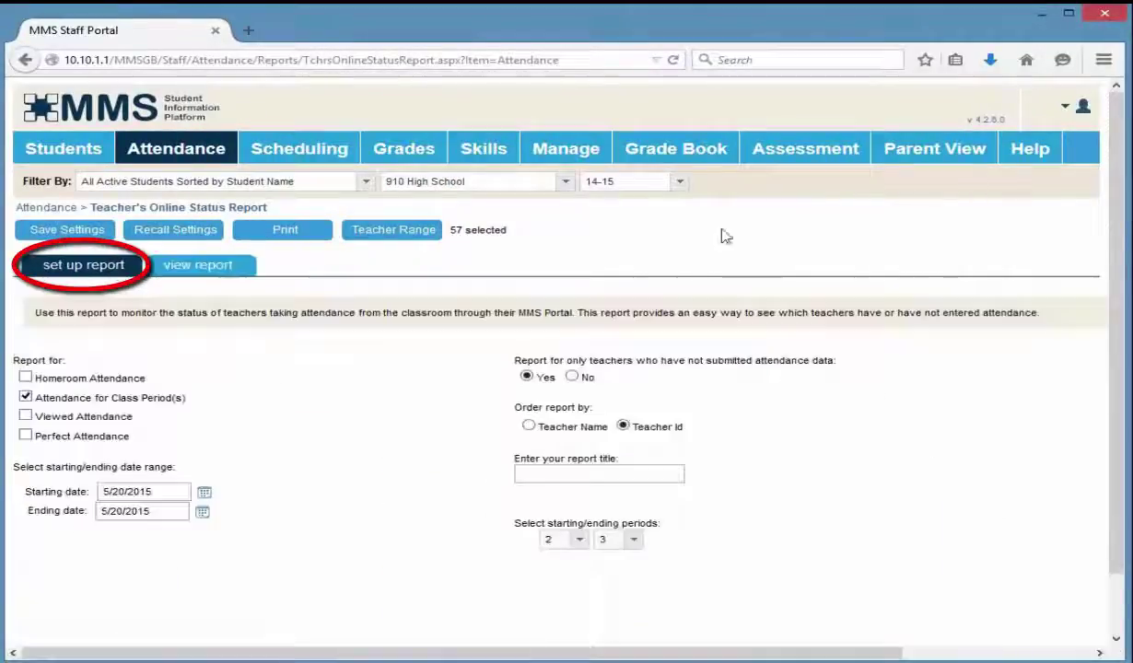
# Read the recording statuses and step-by-step instructions in the Teacher's Online Status Report help page, and close it
pyautogui.click(1034, 152)
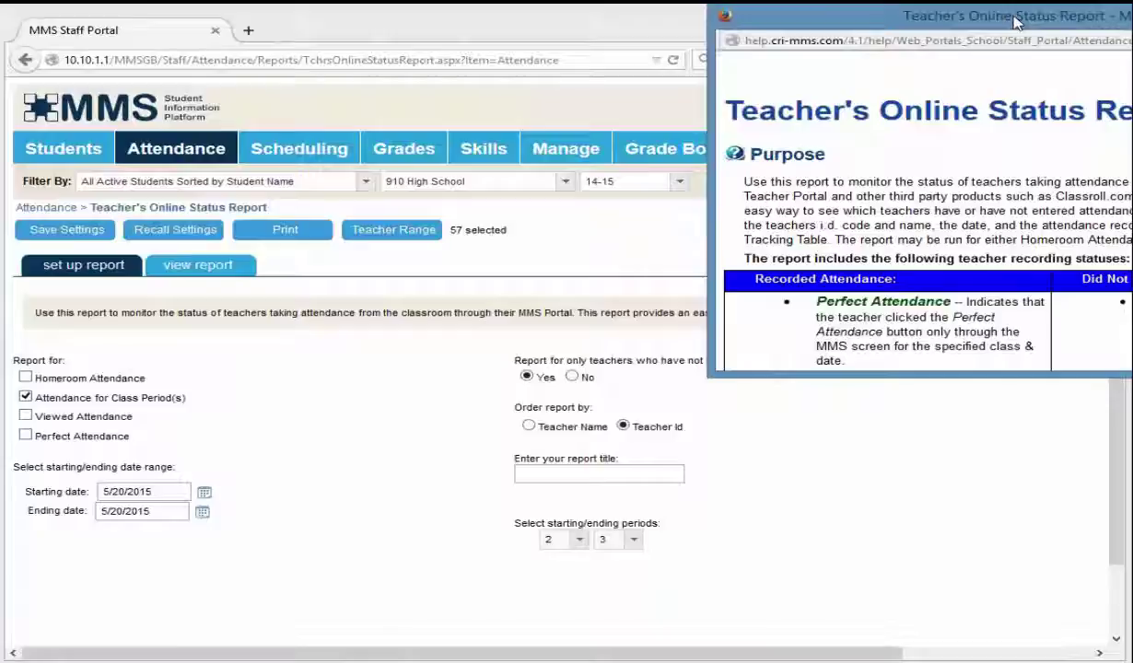
pyautogui.moveTo(1013, 23); pyautogui.dragTo(589, 212)
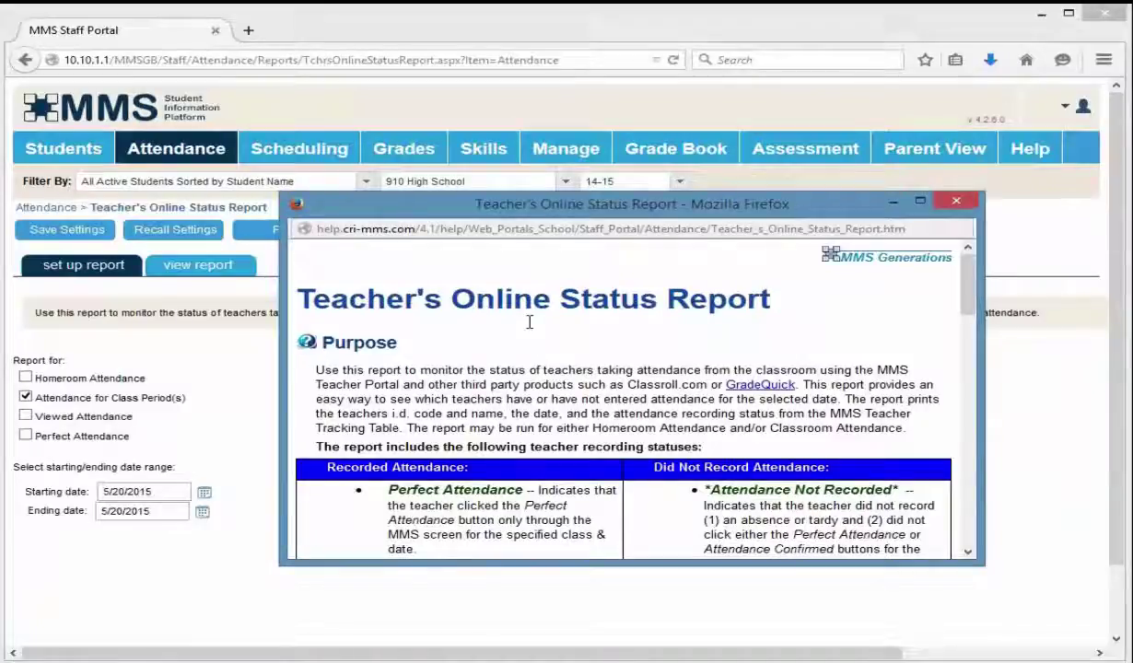
pyautogui.scroll(-1, 476, 367)
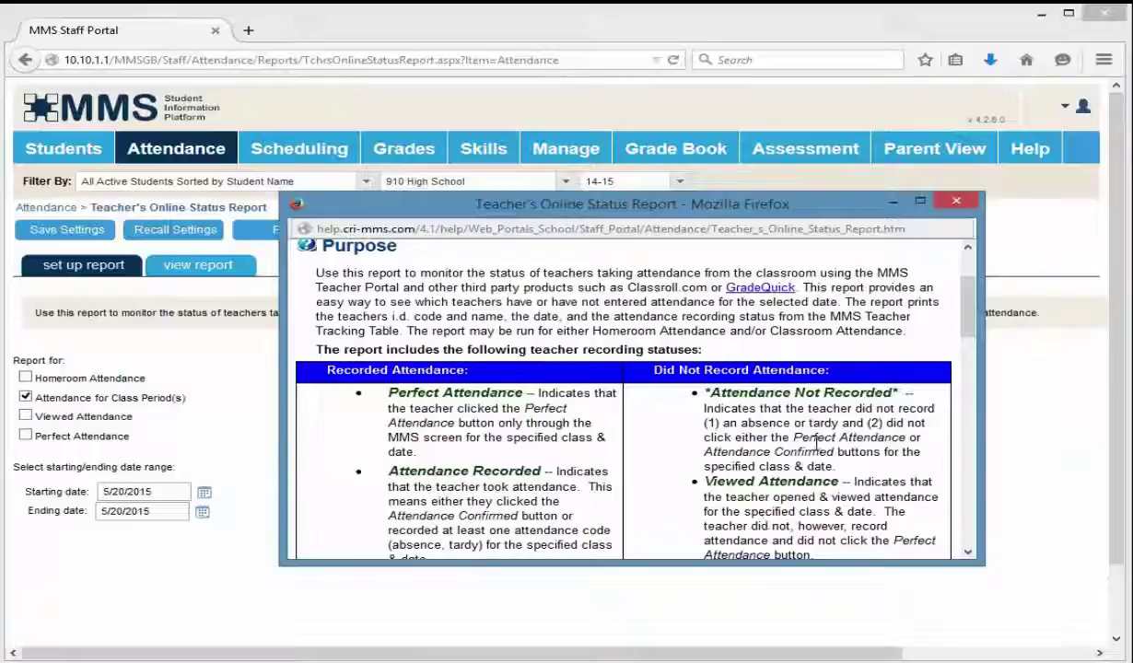
pyautogui.click(970, 479)
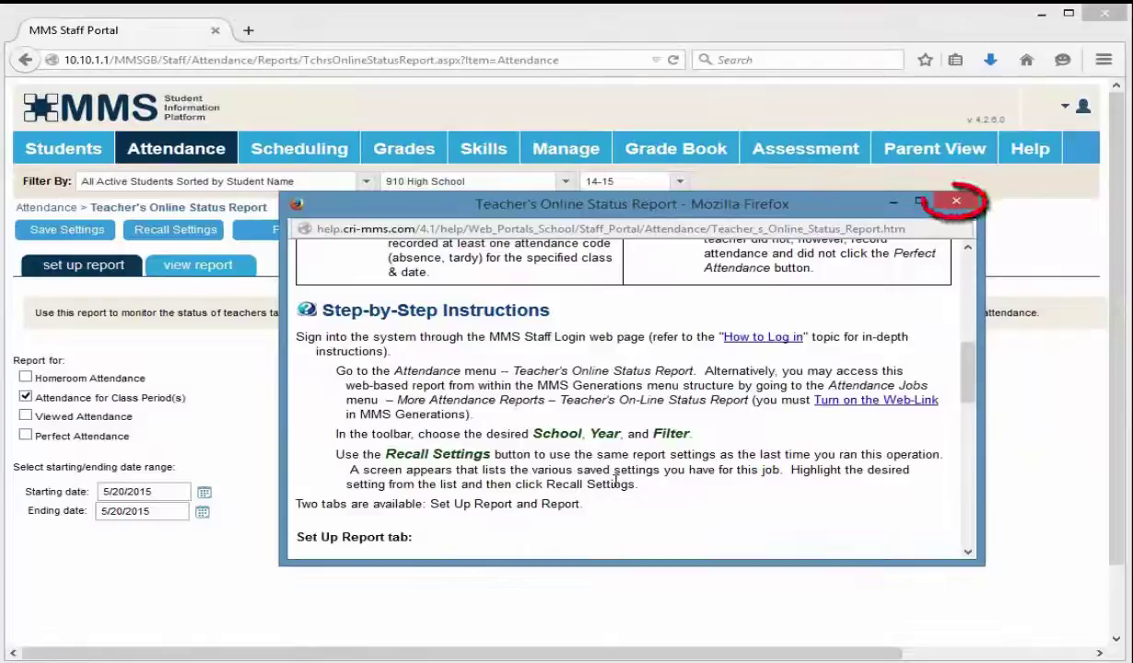
pyautogui.click(956, 202)
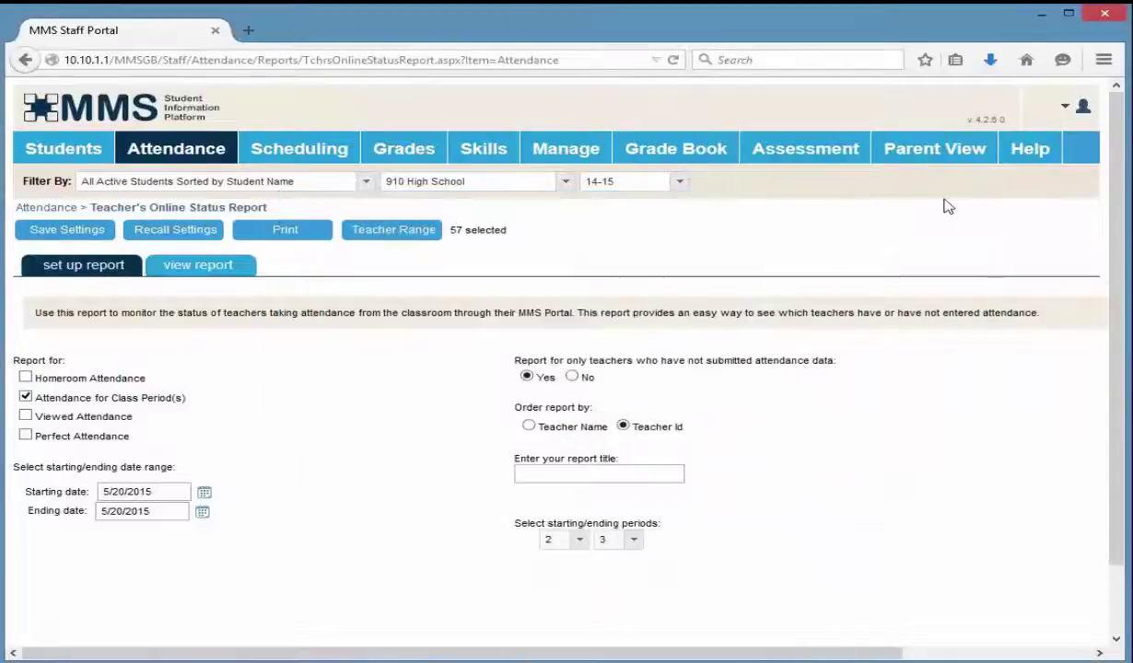